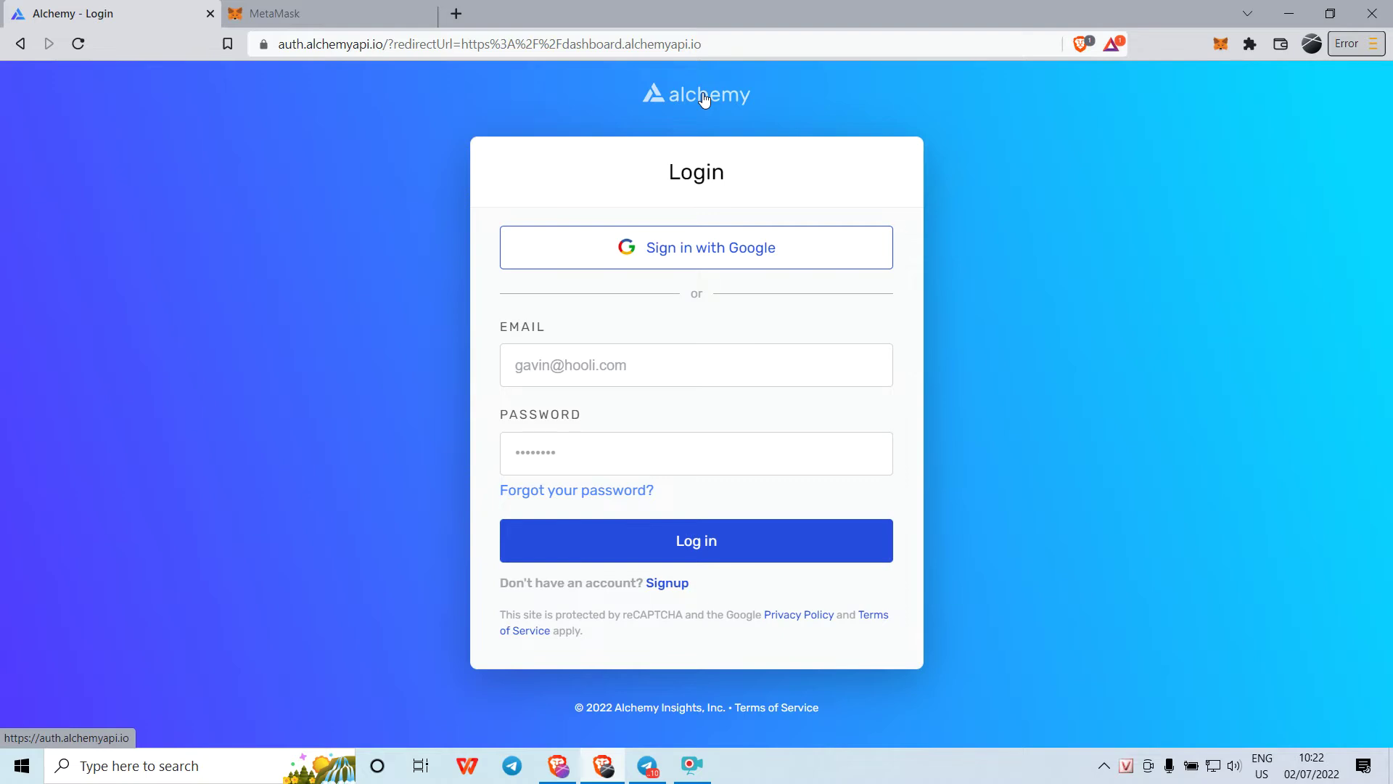
# - Go to the Alchemy home page at alchemy.com
pyautogui.click(361, 43)
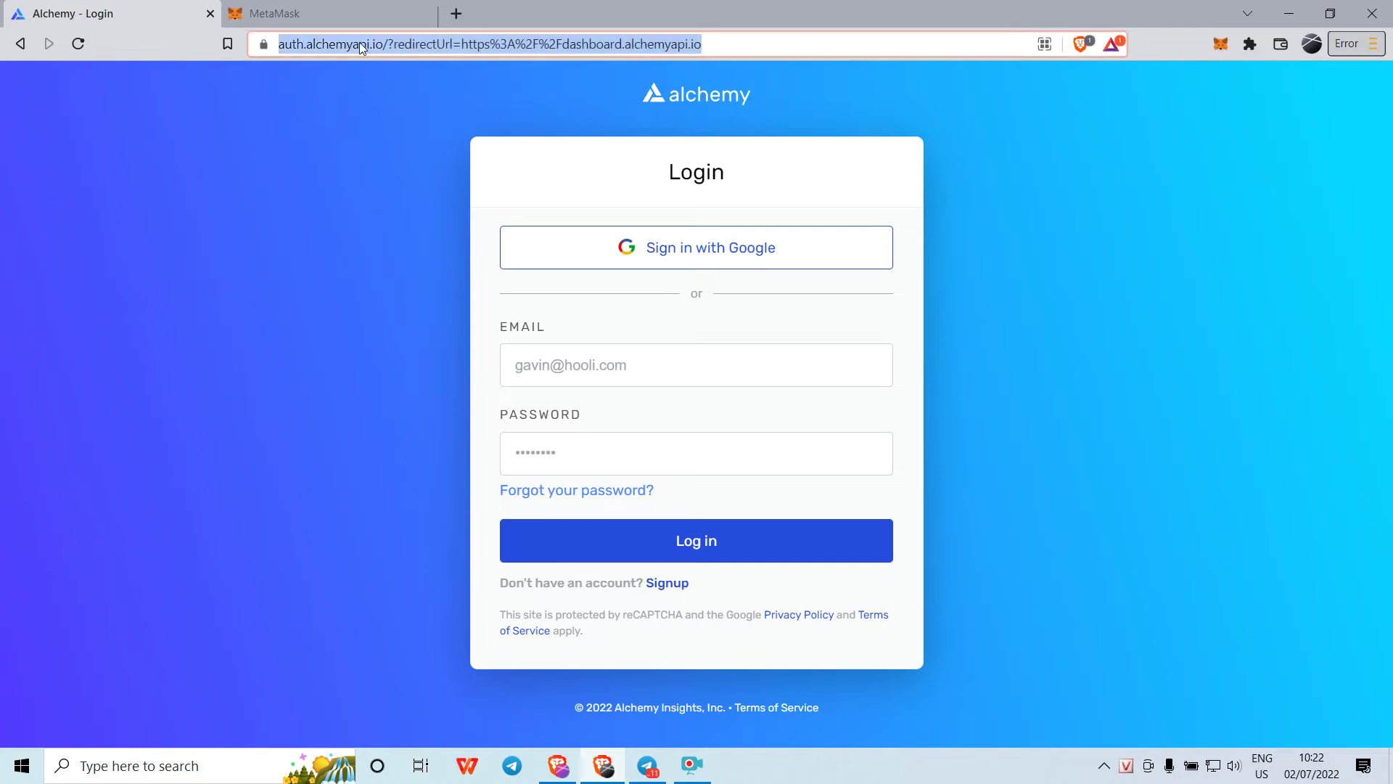
pyautogui.write('ale')
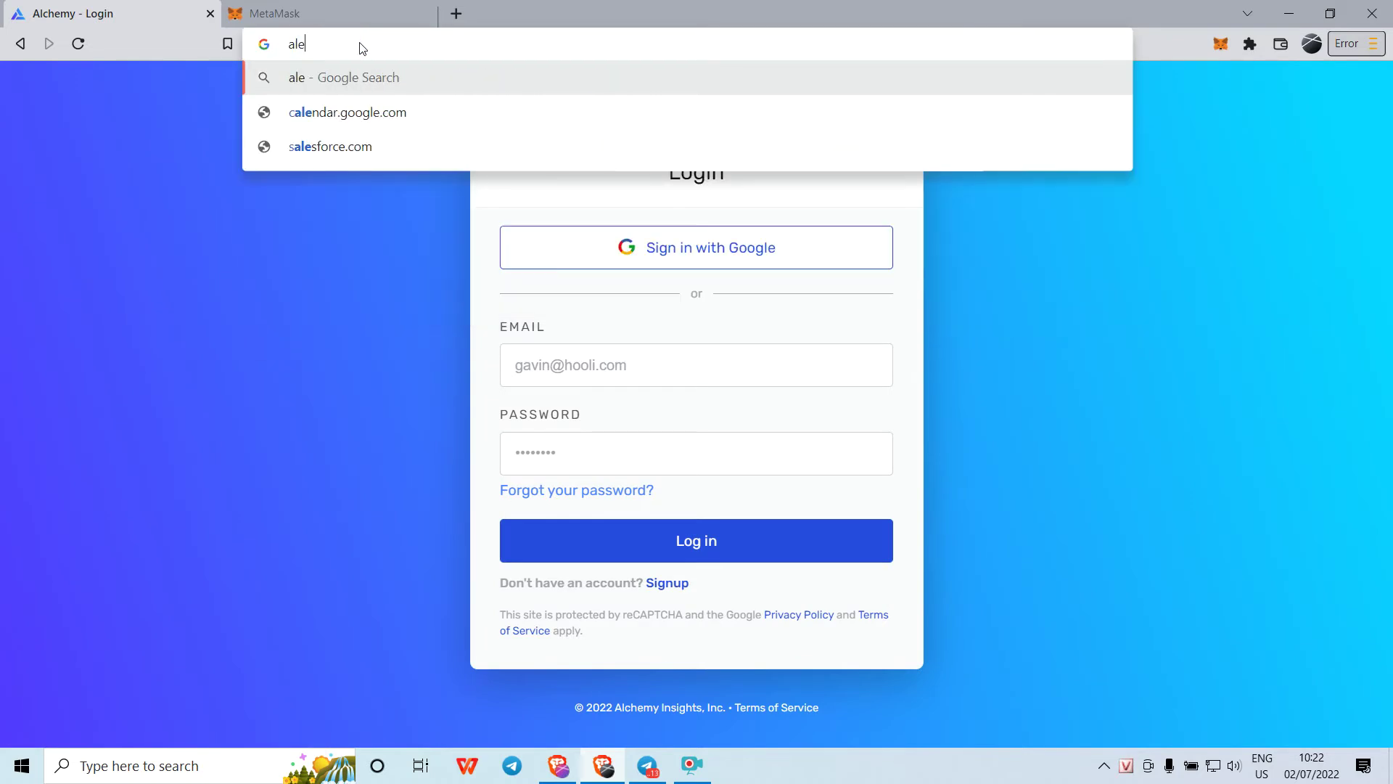
pyautogui.press('BackSpace')
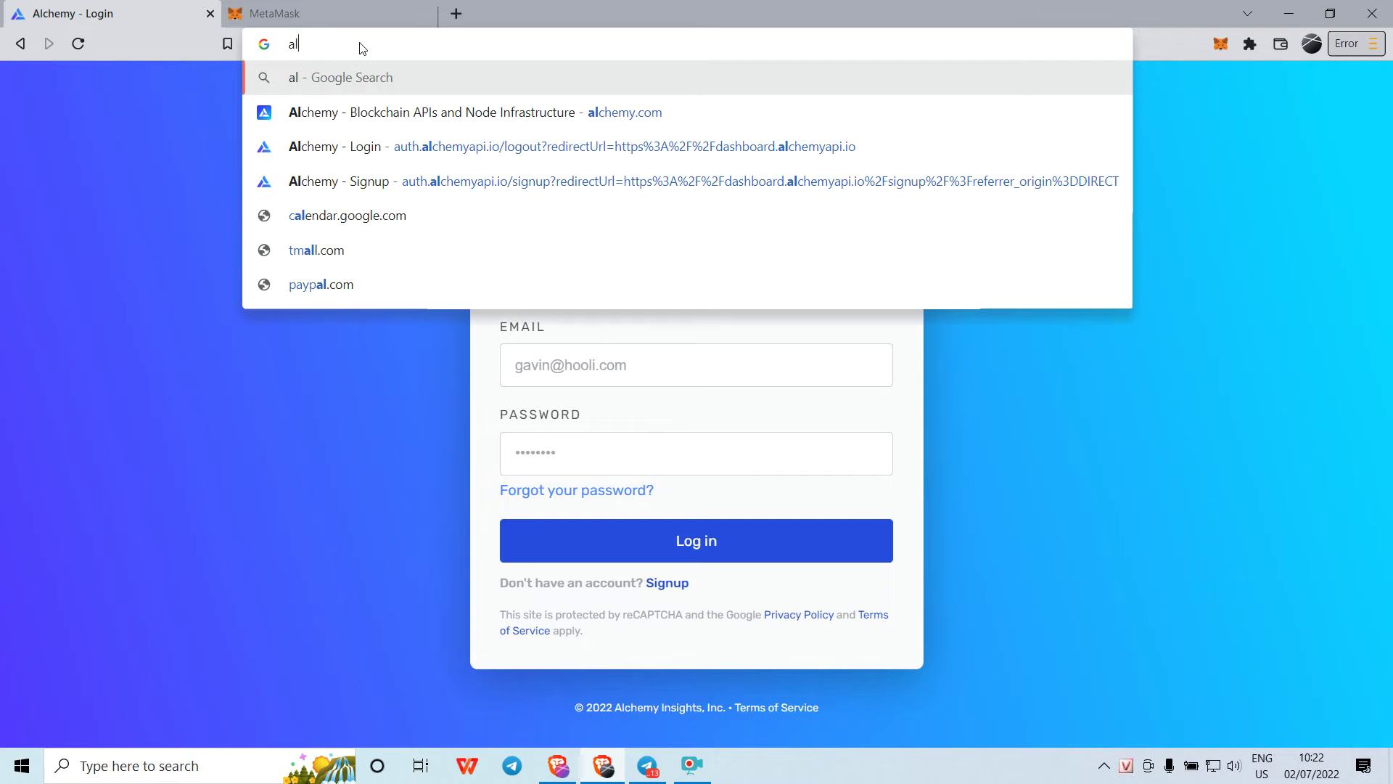
pyautogui.write('ch')
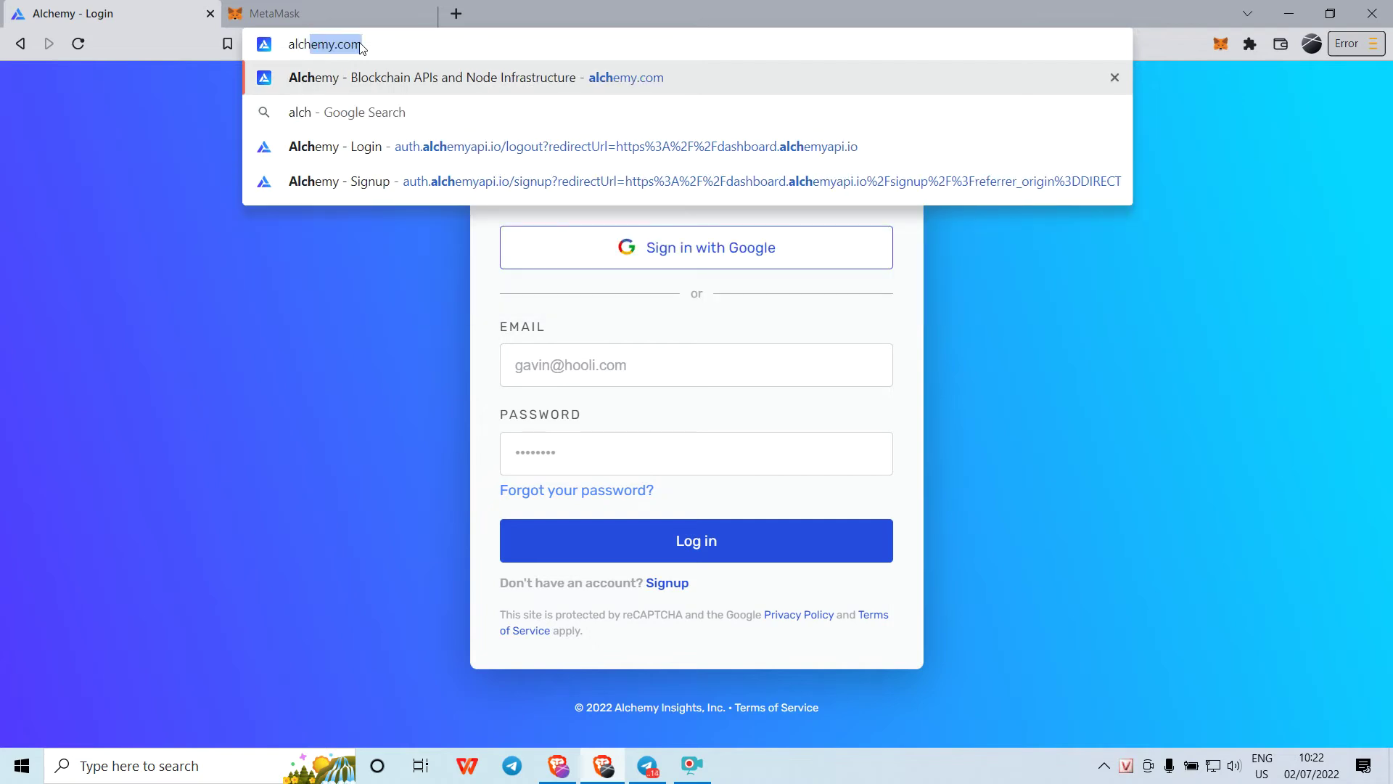
pyautogui.press('Return')
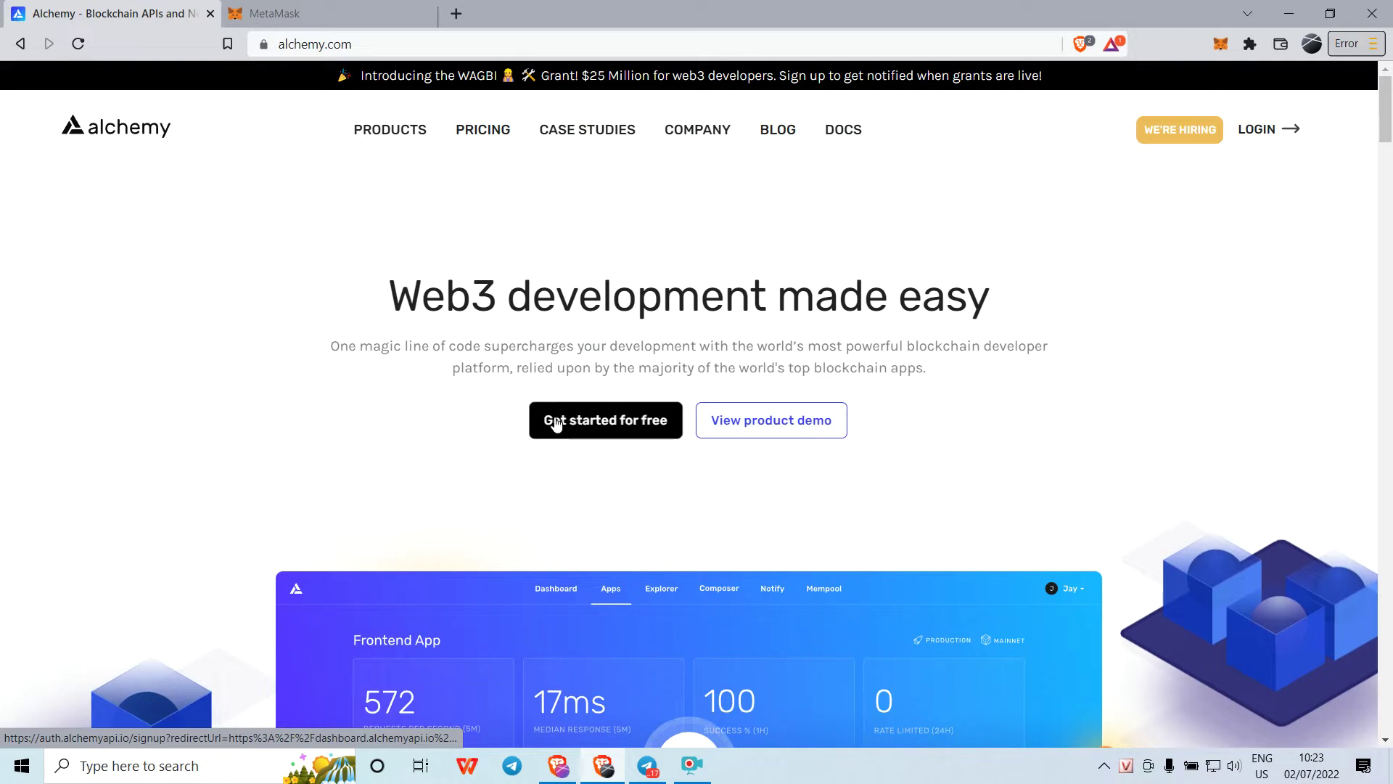
# - Start the free Alchemy registration and sign up with the Google account
pyautogui.scroll(-3, 629, 429)
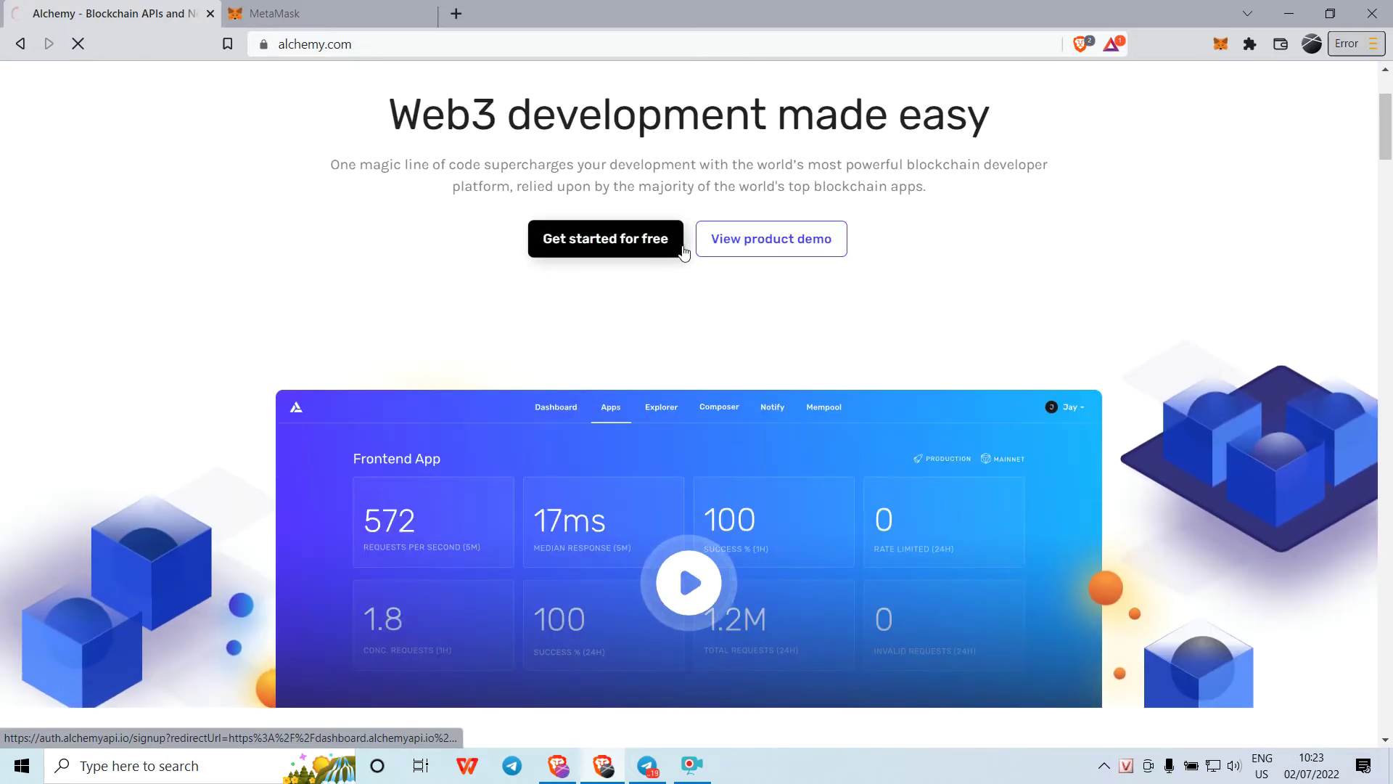
pyautogui.click(647, 240)
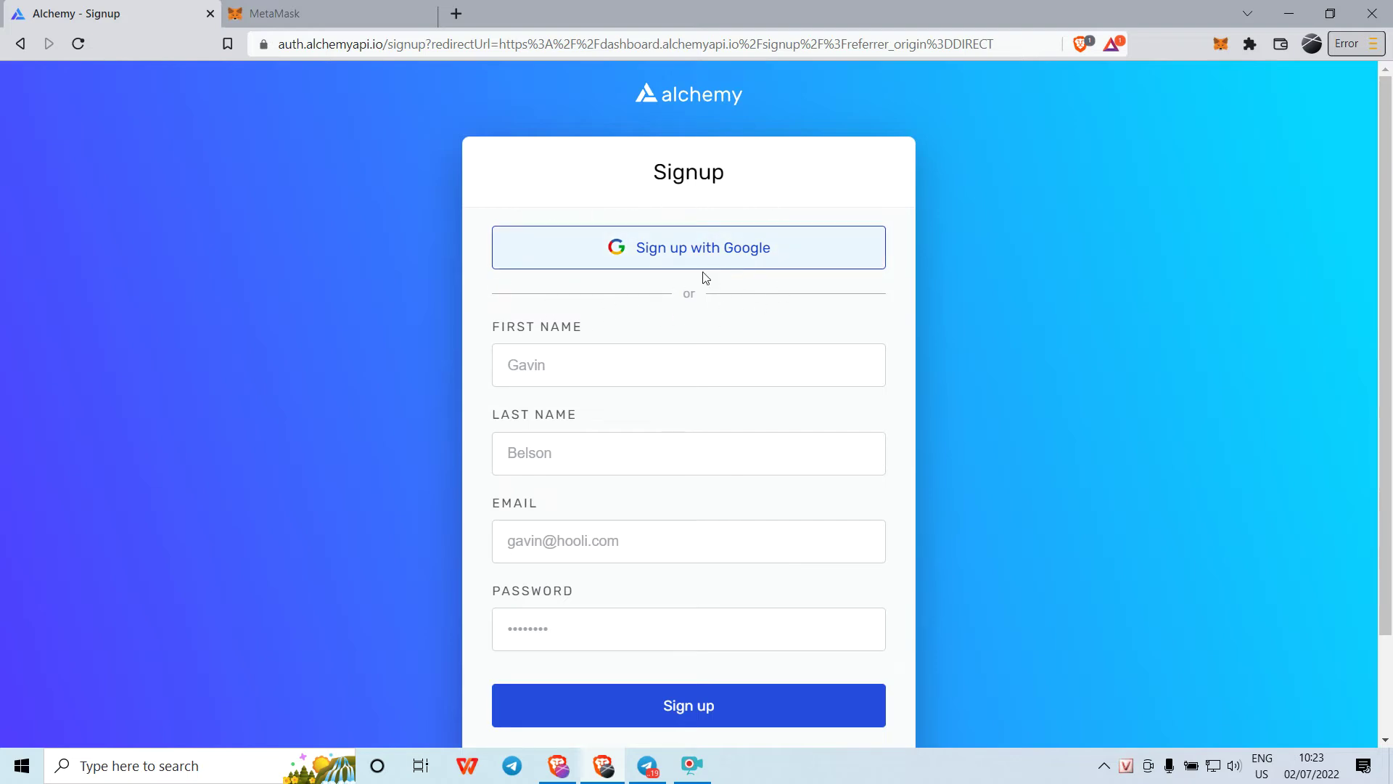
pyautogui.click(565, 357)
pyautogui.scroll(-2, 603, 483)
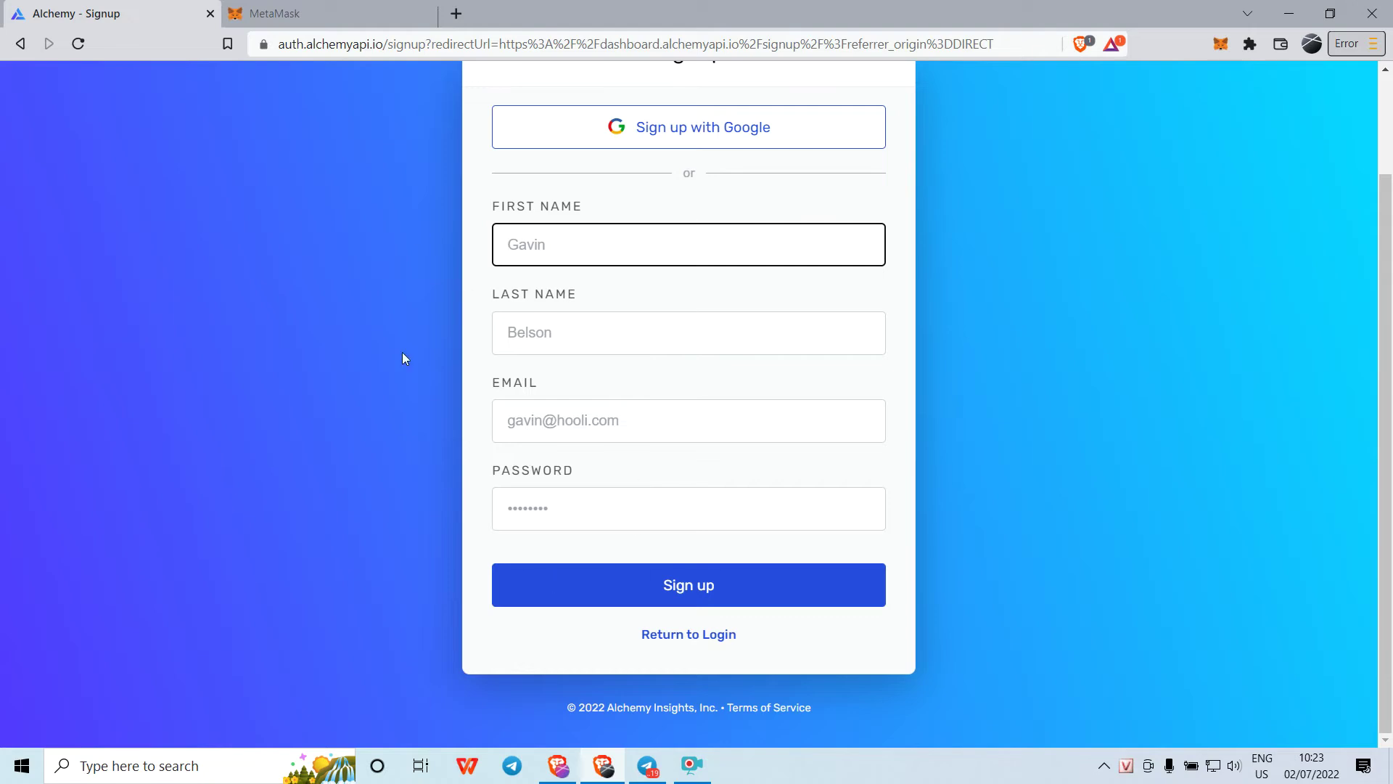
pyautogui.scroll(2, 739, 486)
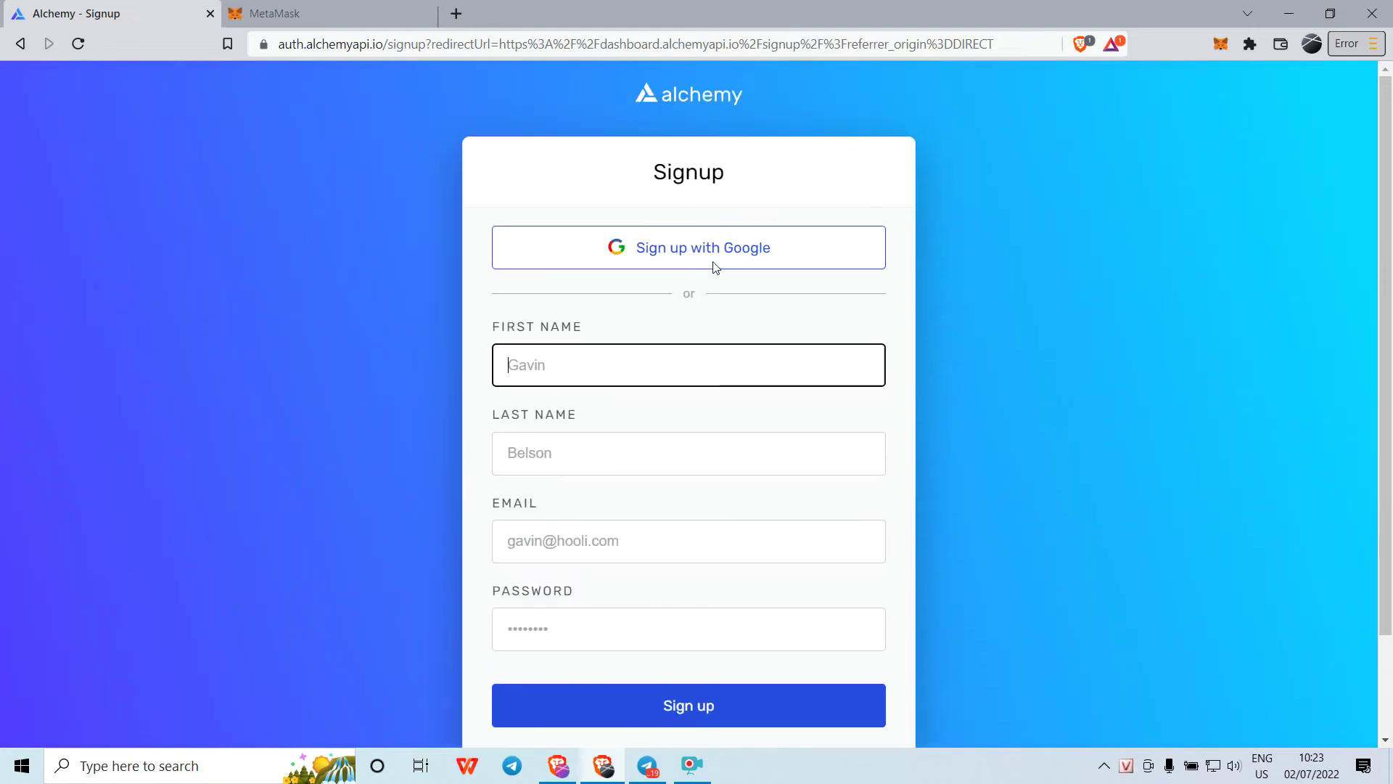
pyautogui.click(658, 263)
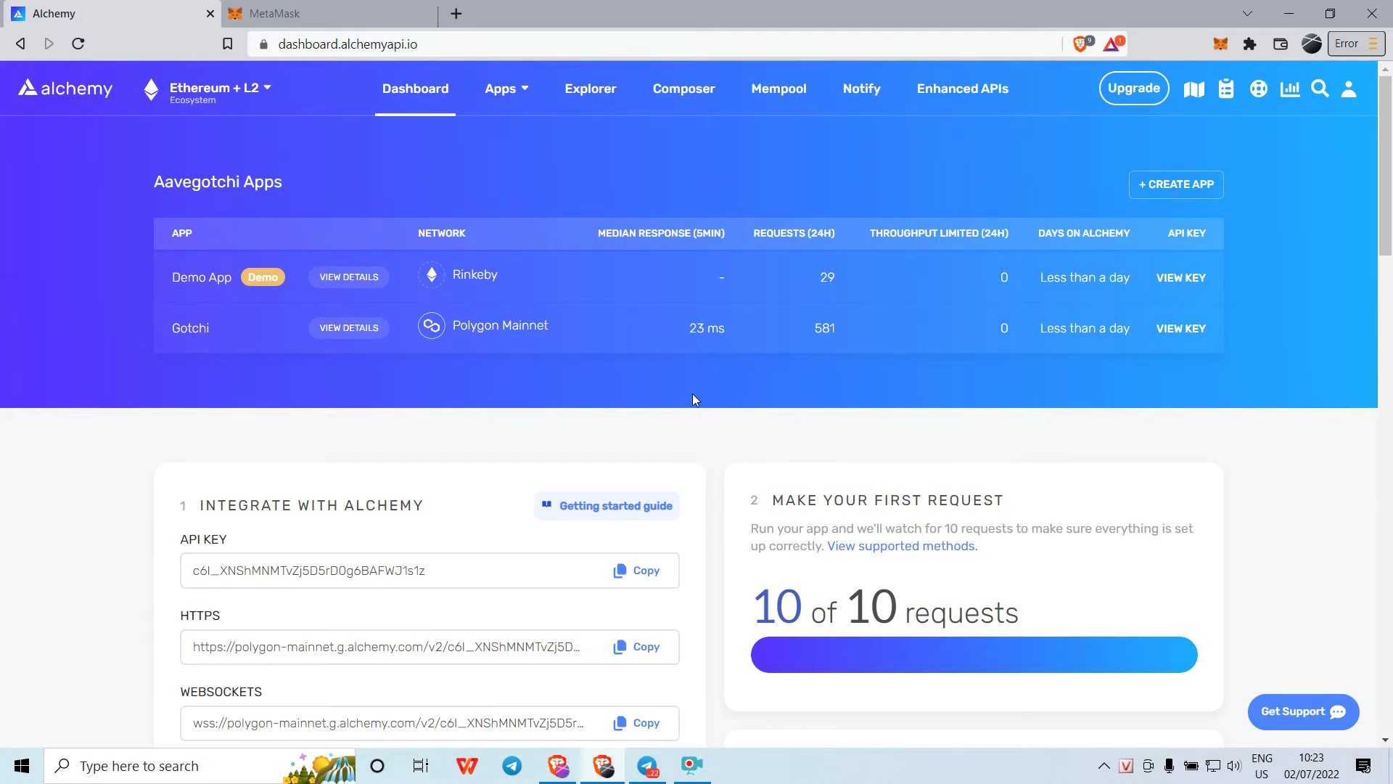
# - Start creating an app named "Ben 10" with the description "Fourarm is great"
pyautogui.scroll(-3, 692, 393)
pyautogui.scroll(3, 616, 346)
pyautogui.moveTo(492, 91)
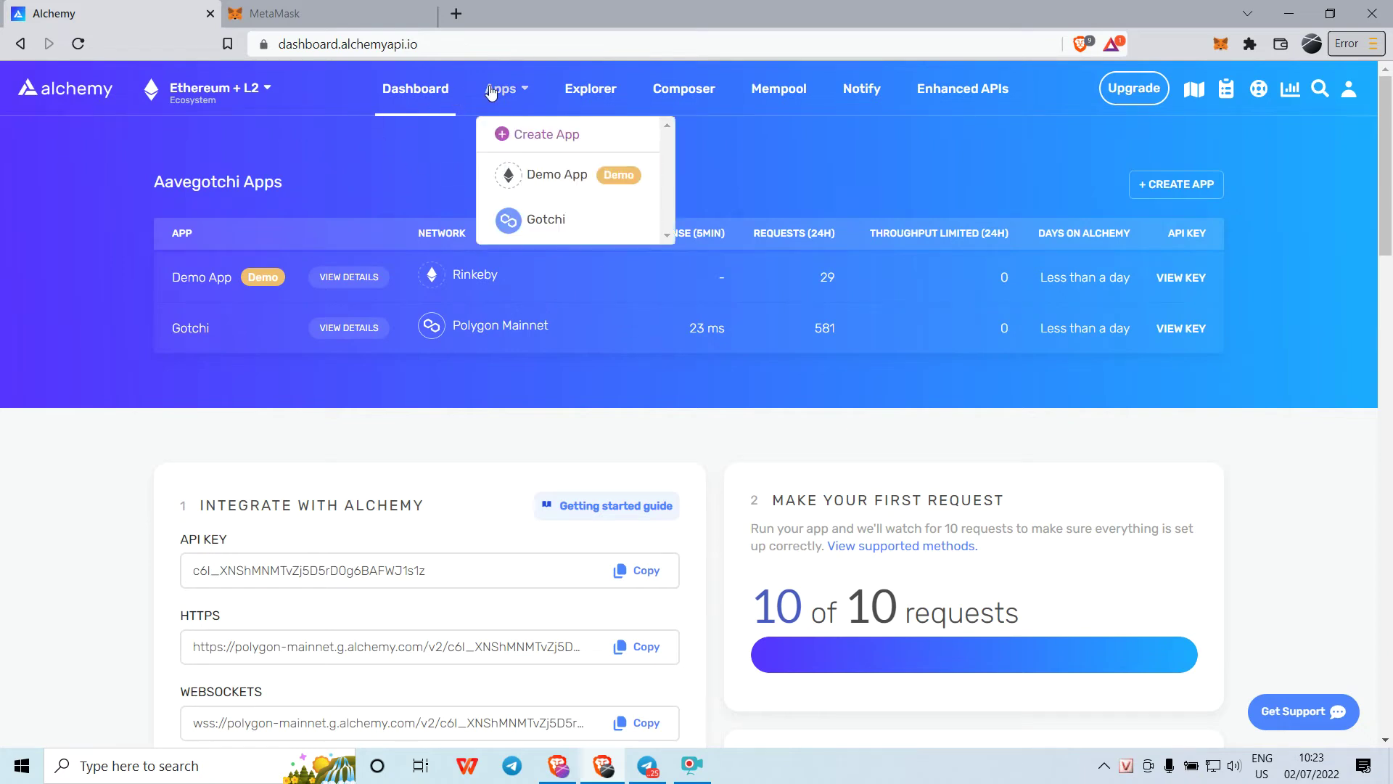
pyautogui.click(567, 138)
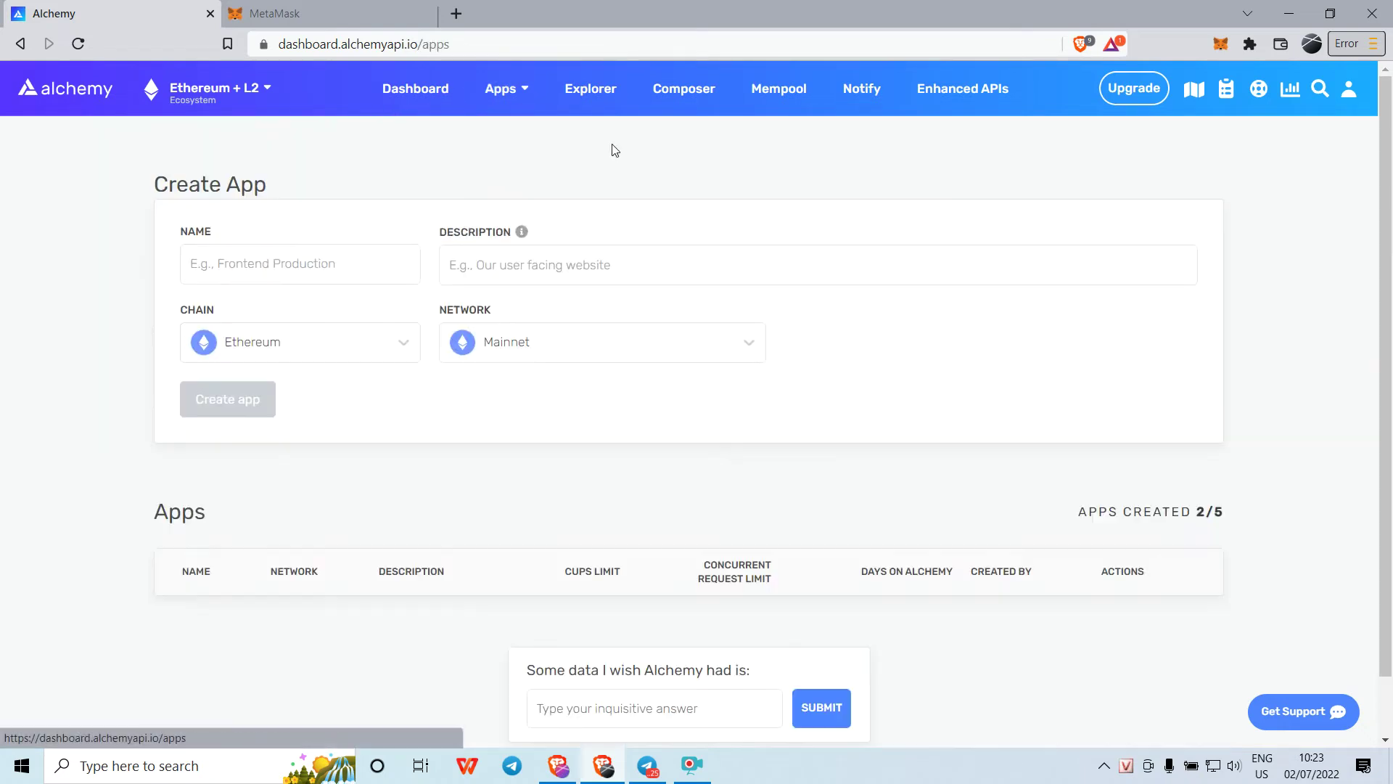
pyautogui.click(369, 264)
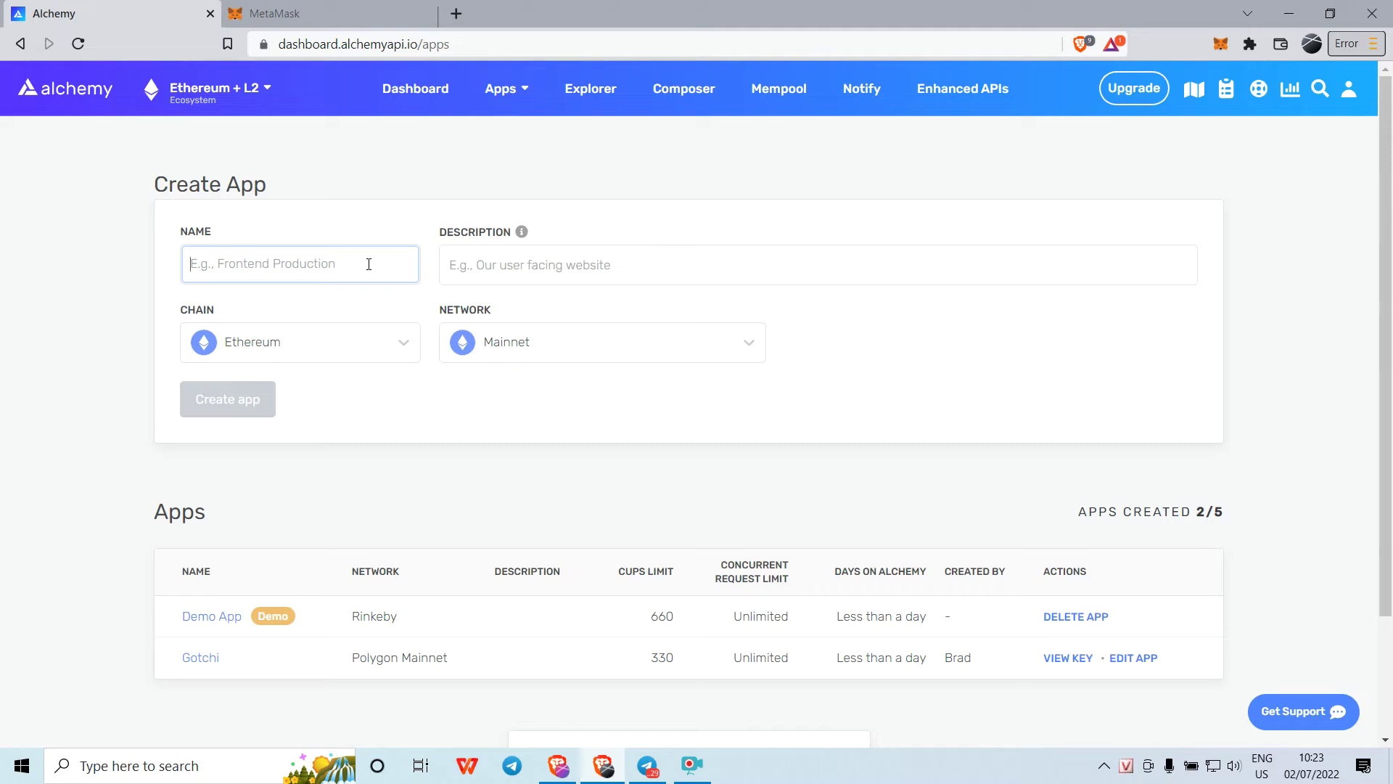
pyautogui.write('B')
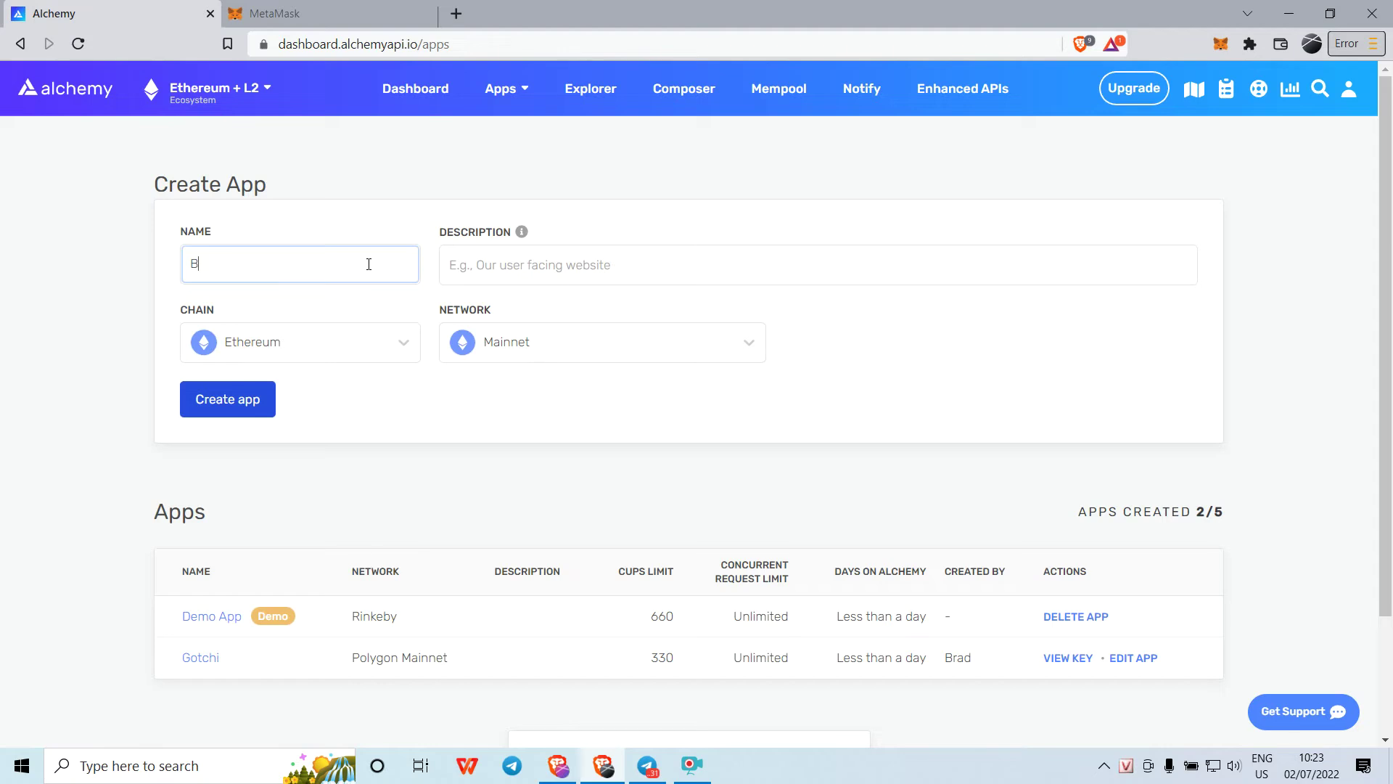
pyautogui.write('en 10')
pyautogui.click(573, 284)
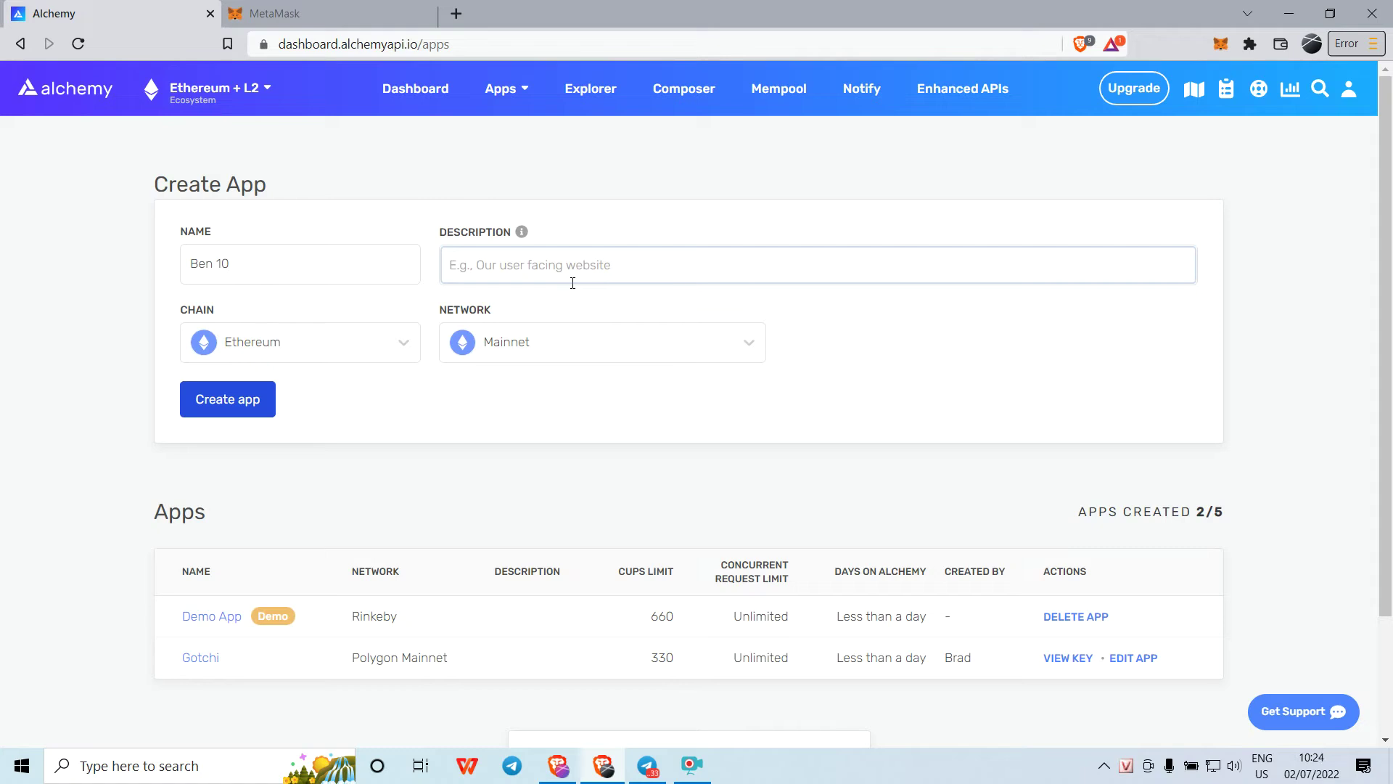
pyautogui.write('Fourarm ')
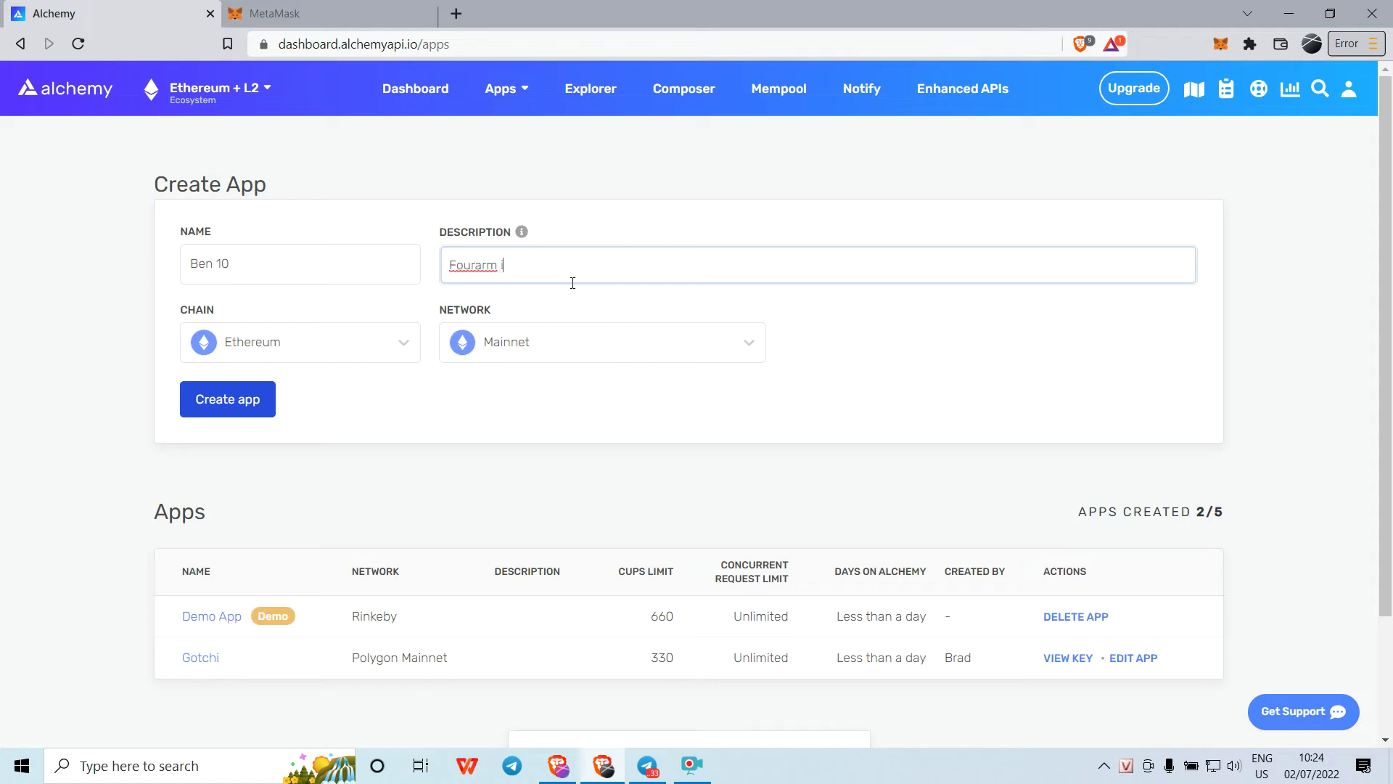
pyautogui.write('is great')
# - Set the new app's chain to Polygon with the Polygon Mainnet network and create the app
pyautogui.click(396, 348)
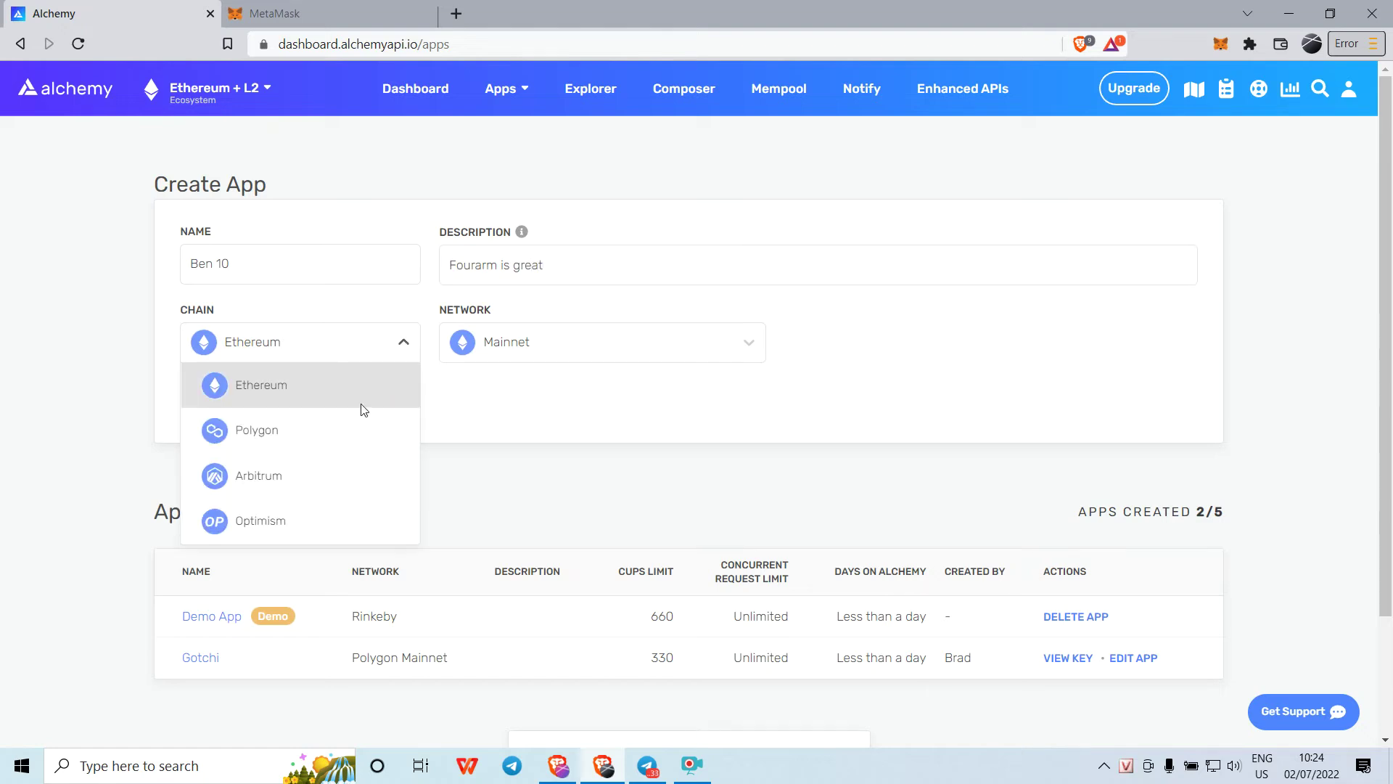
pyautogui.click(337, 451)
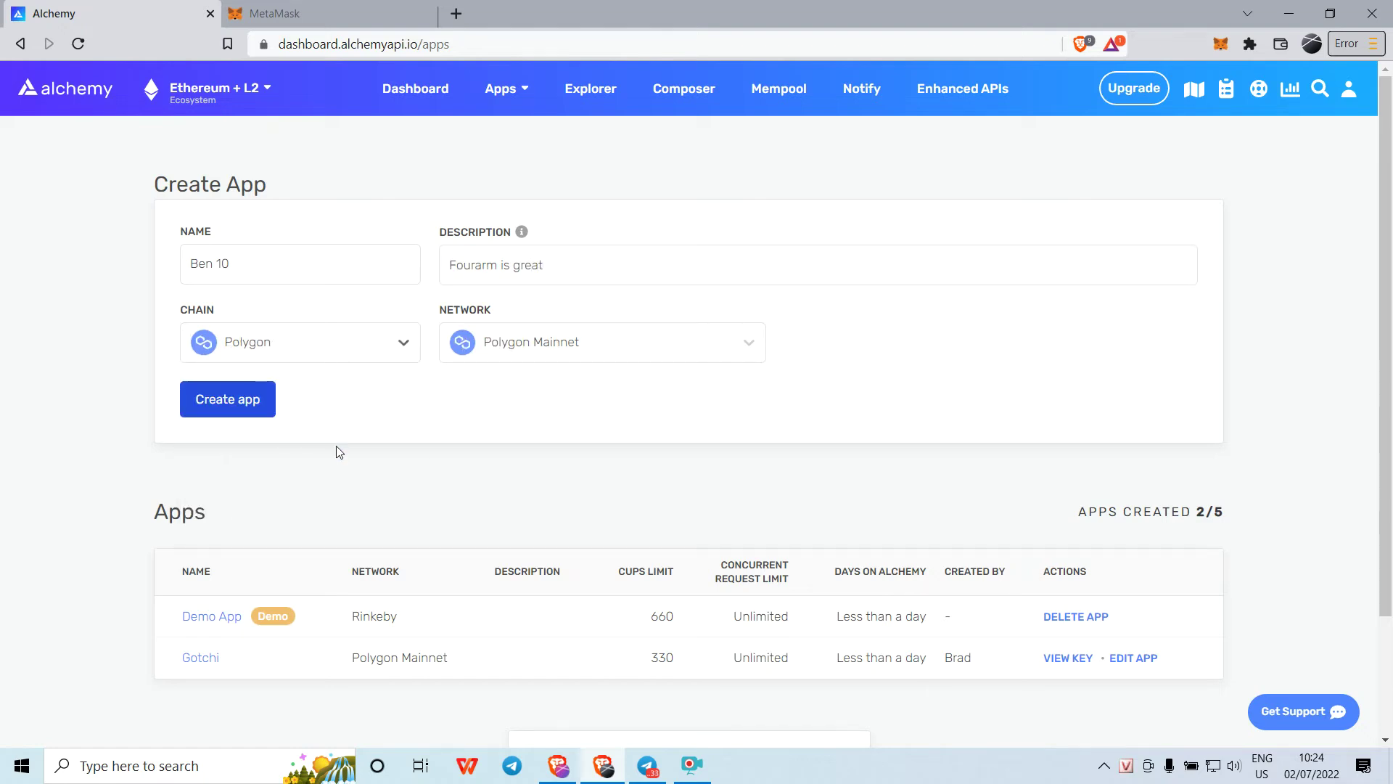
pyautogui.click(598, 361)
pyautogui.click(604, 354)
pyautogui.click(252, 404)
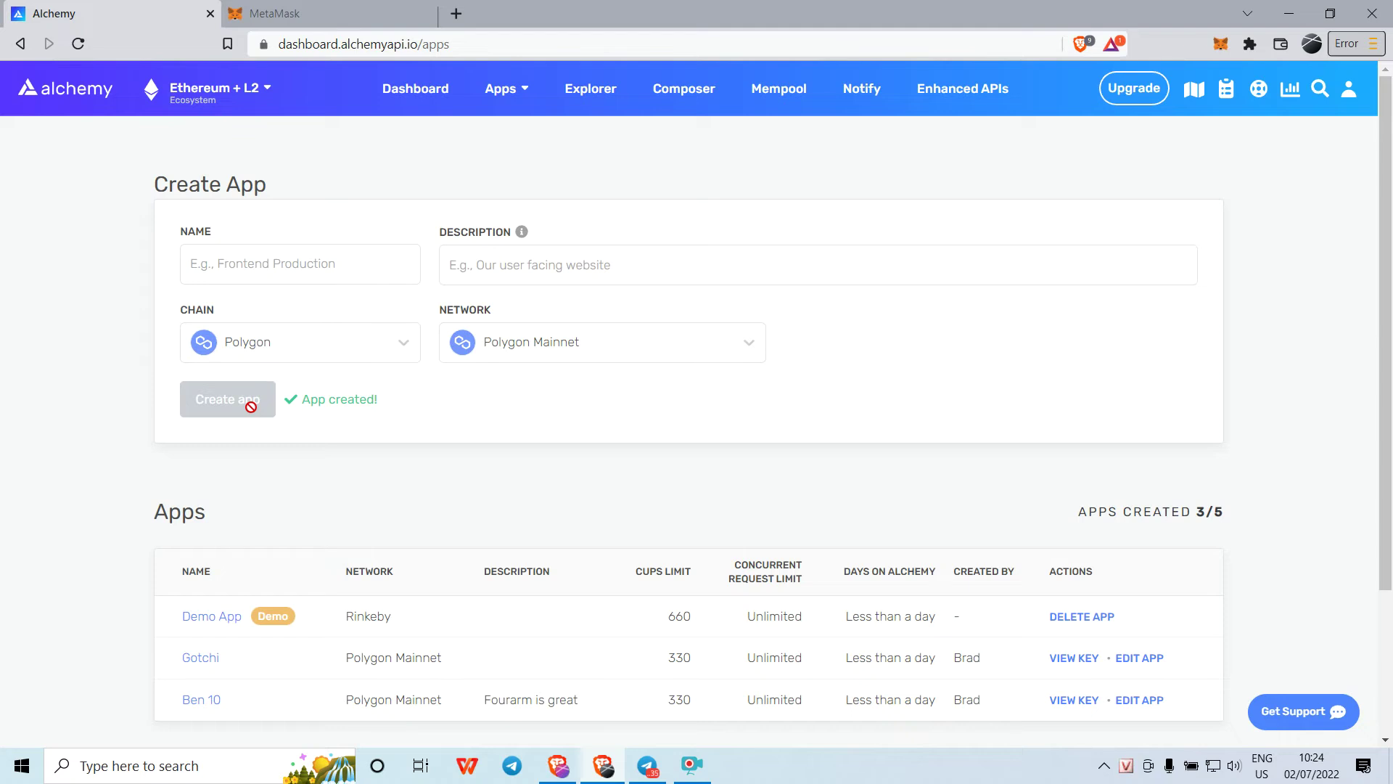
# - Open the Ben 10 app's details, show its key information and copy the HTTPS endpoint URL
pyautogui.scroll(-3, 250, 406)
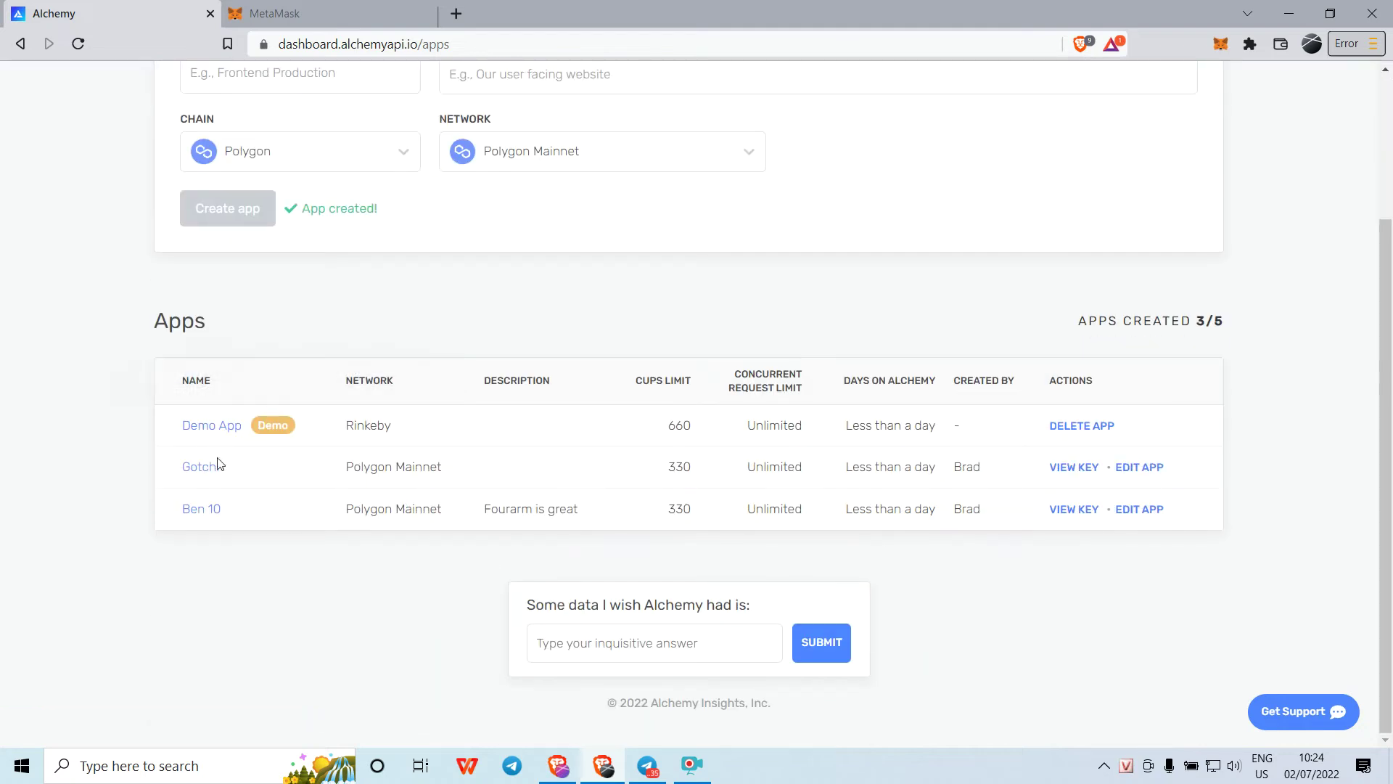
pyautogui.click(202, 508)
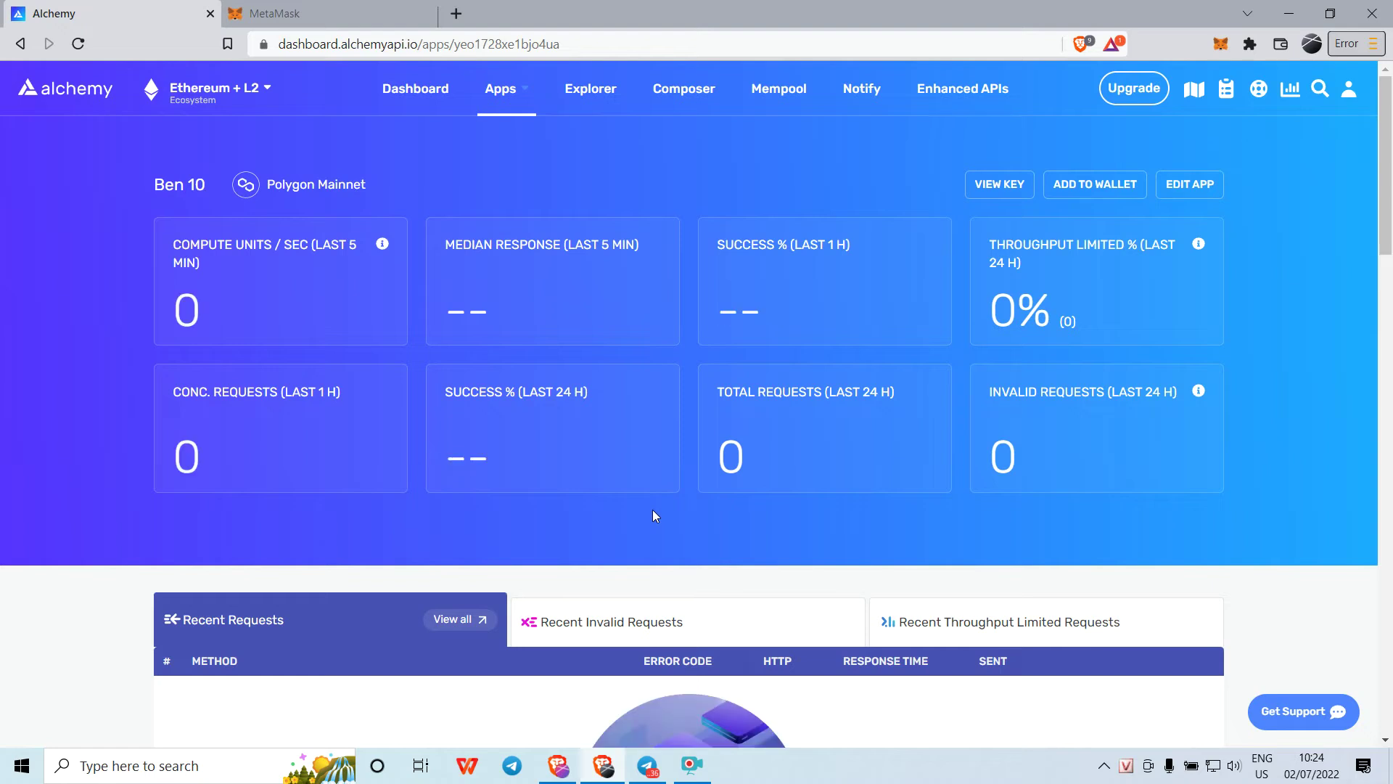
pyautogui.scroll(-5, 652, 509)
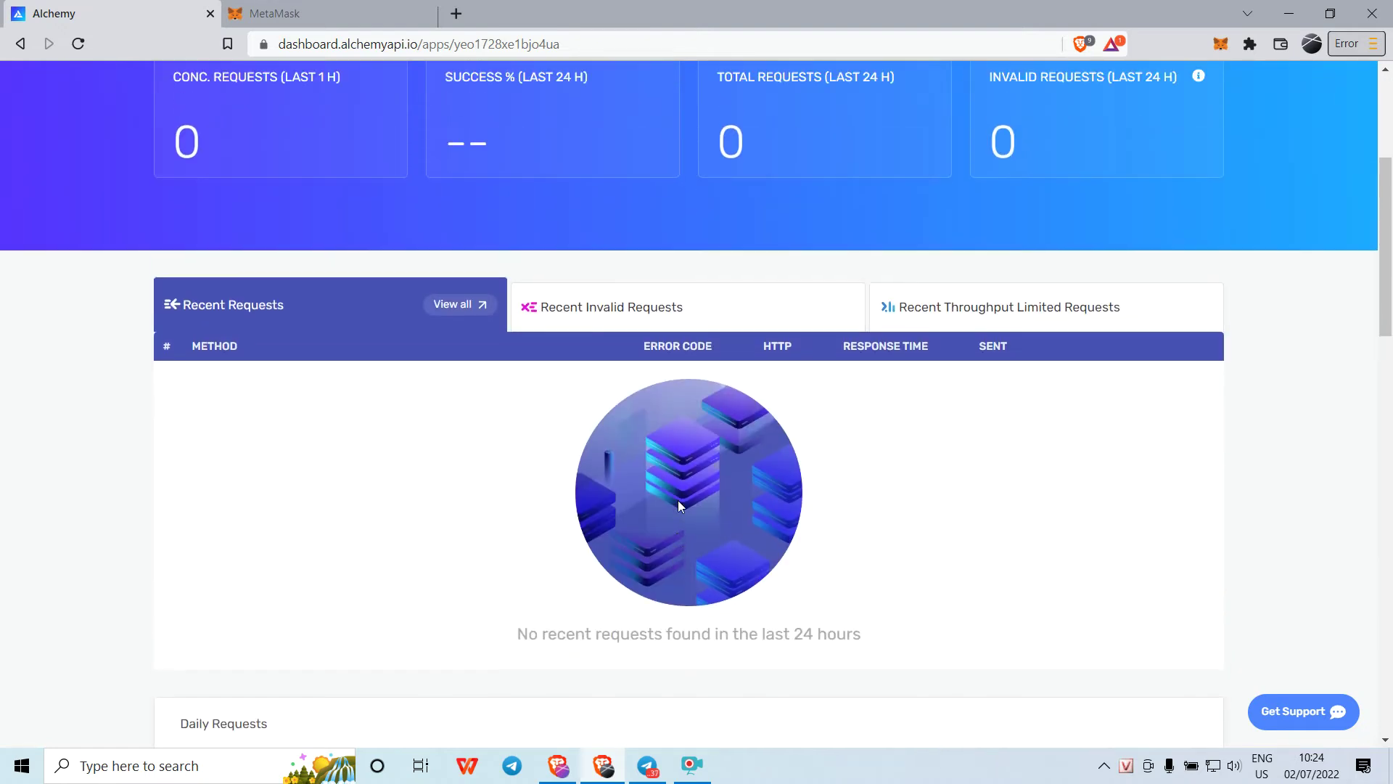
pyautogui.scroll(5, 653, 479)
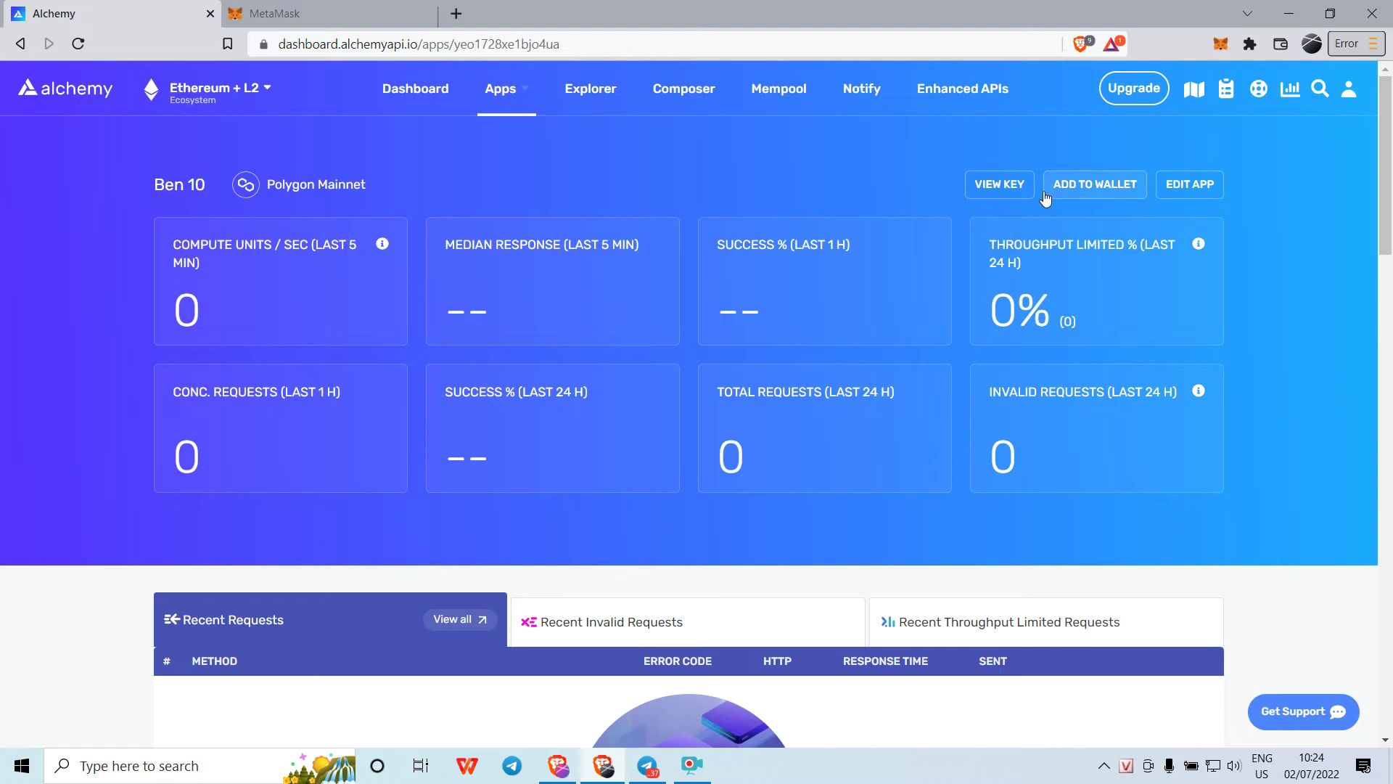
pyautogui.click(1000, 186)
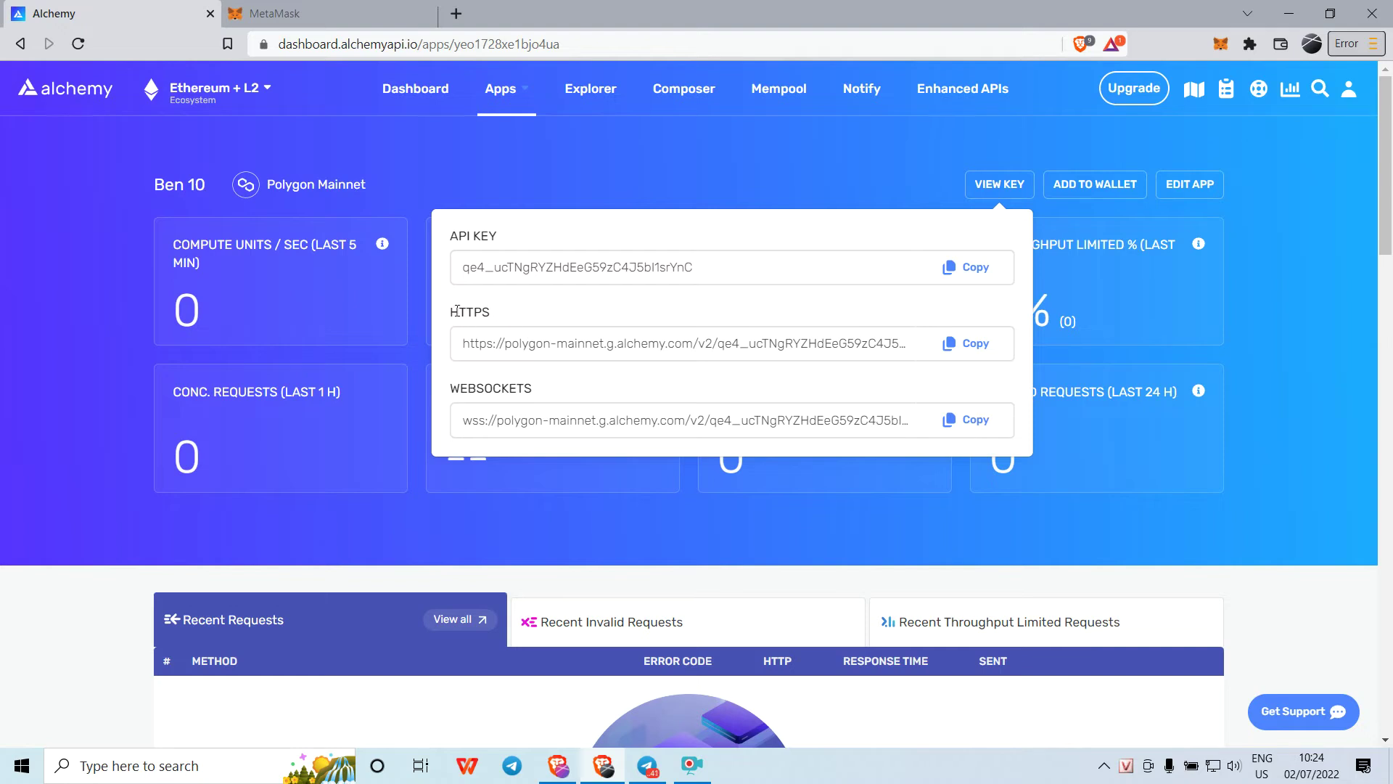
pyautogui.click(972, 349)
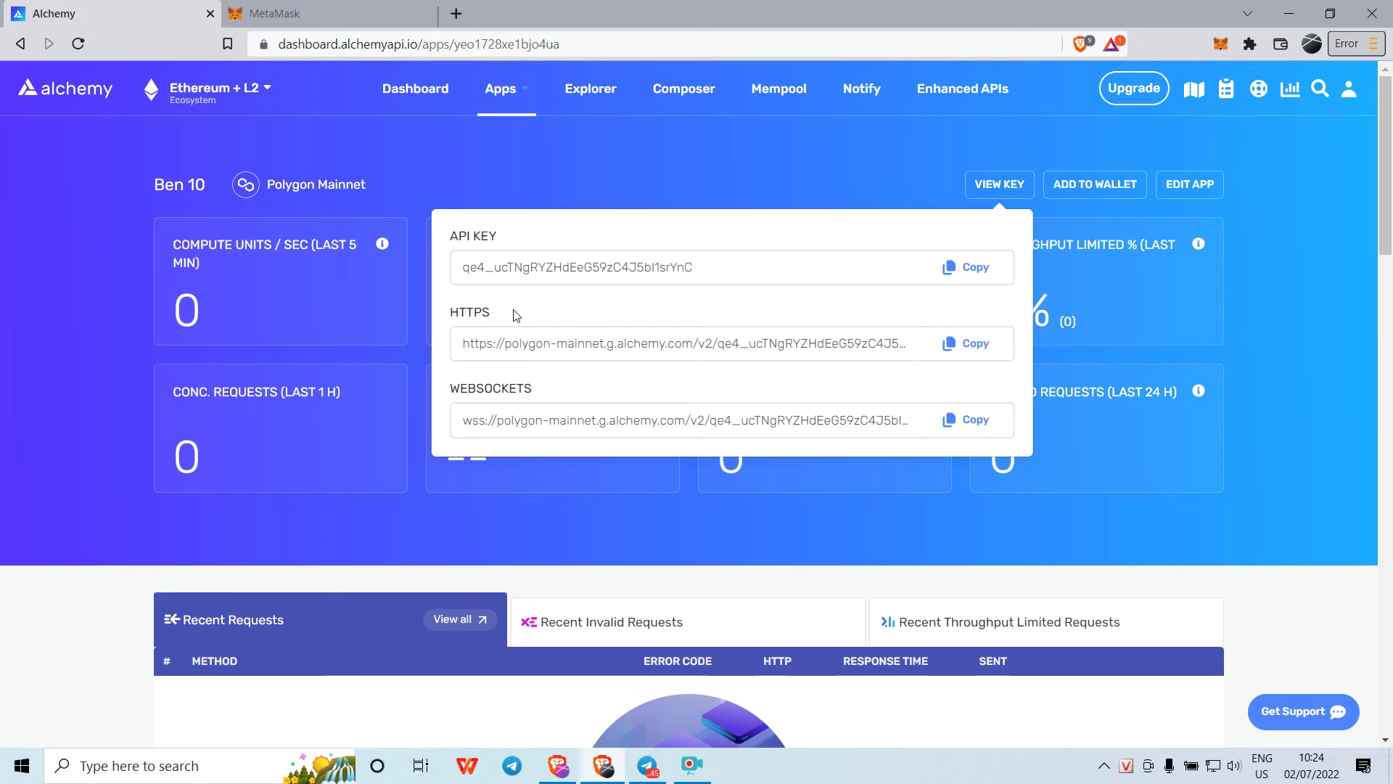
pyautogui.click(971, 348)
# - Switch to MetaMask and open the form for adding a new network from the Networks settings
pyautogui.click(1221, 44)
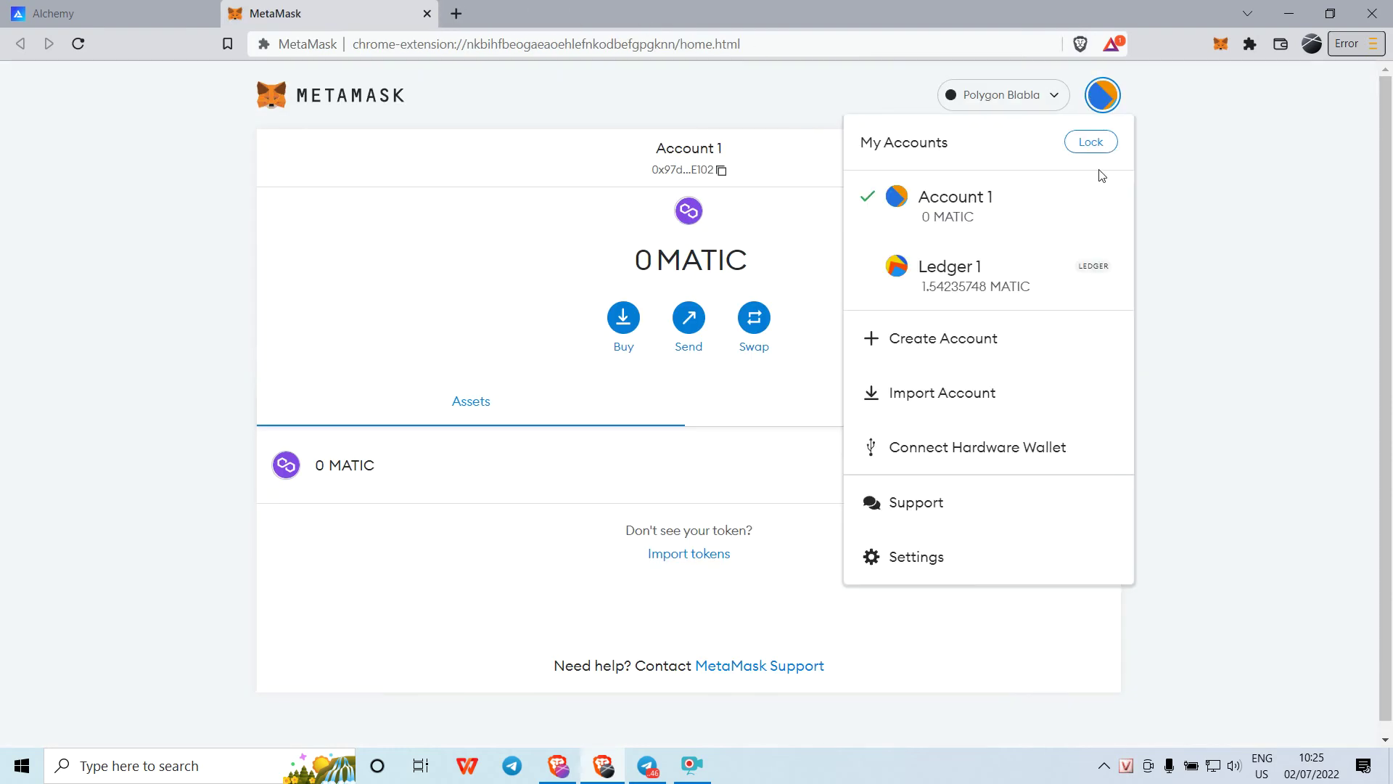
pyautogui.click(935, 556)
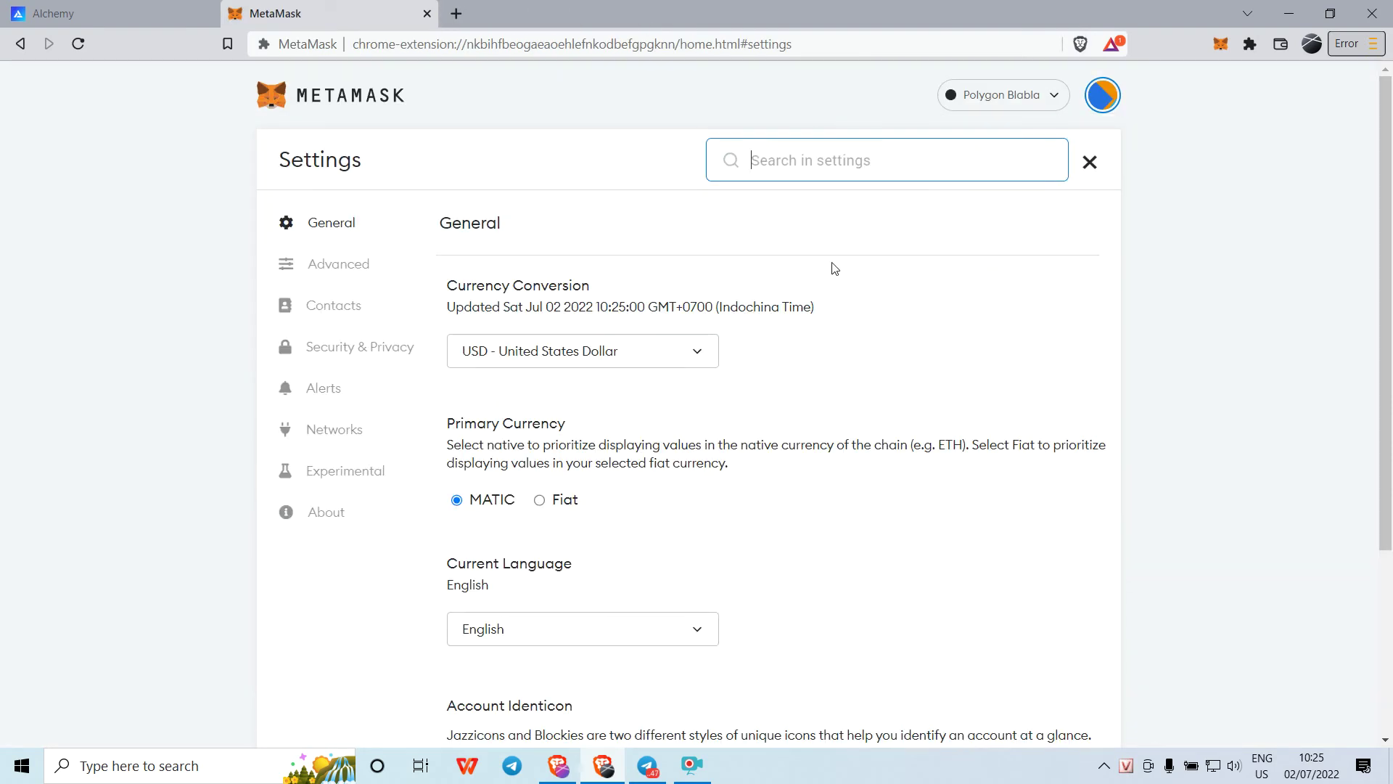
pyautogui.click(332, 432)
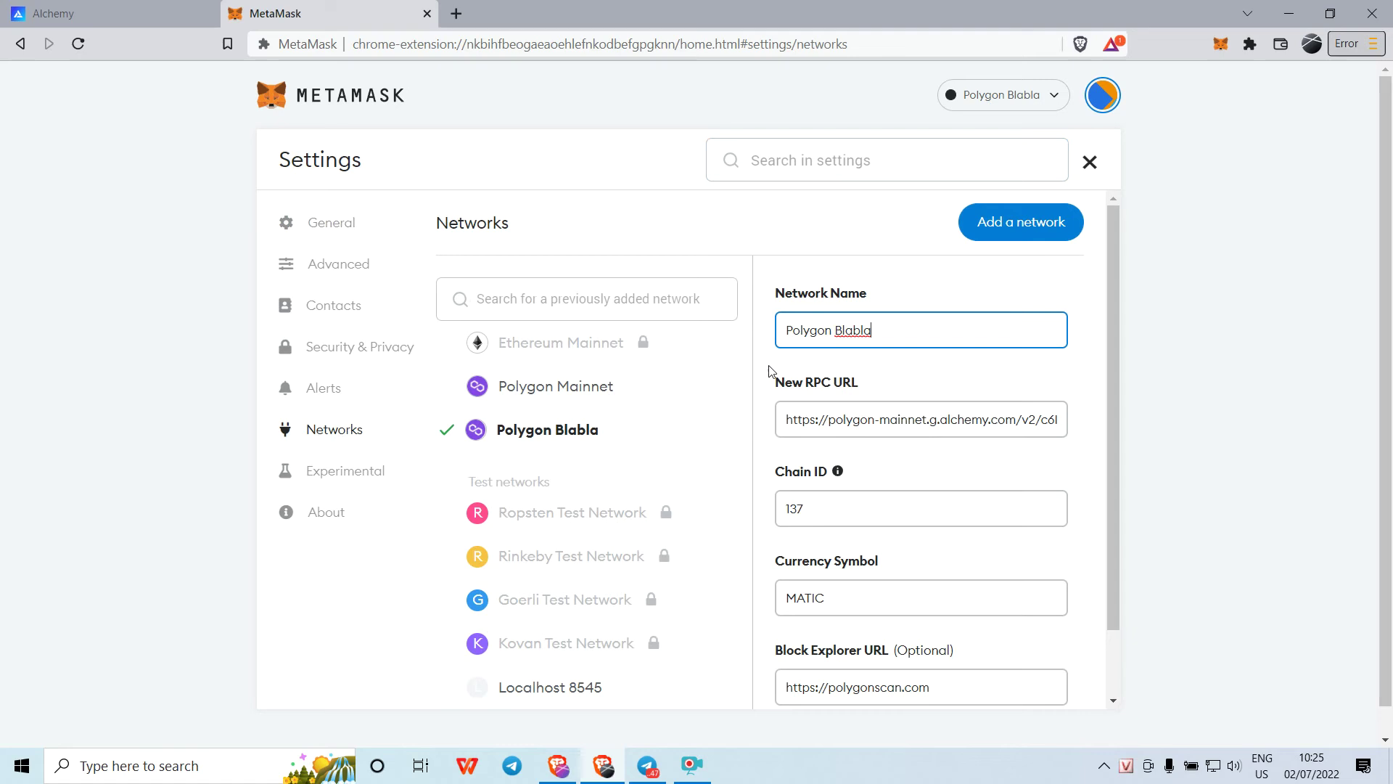
pyautogui.scroll(-2, 907, 305)
pyautogui.scroll(2, 965, 261)
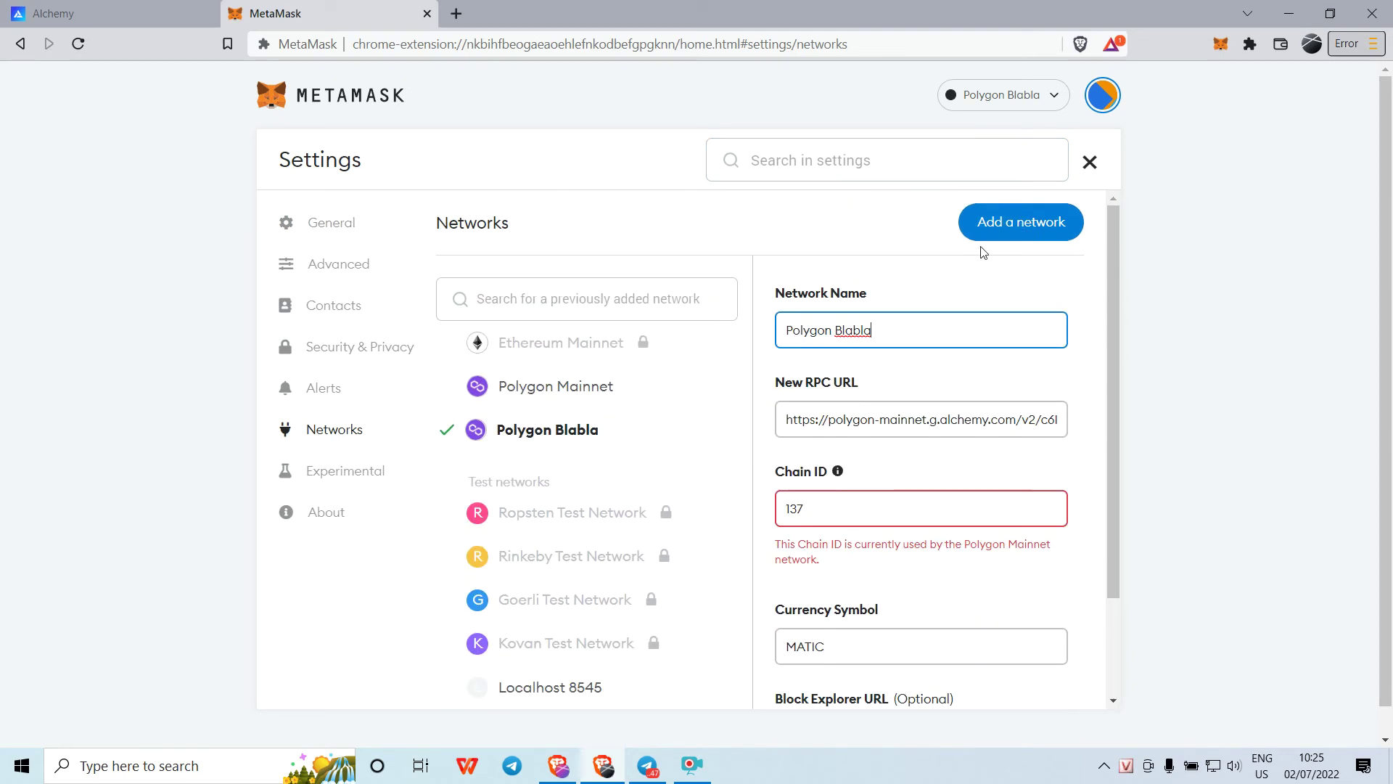
pyautogui.click(1029, 223)
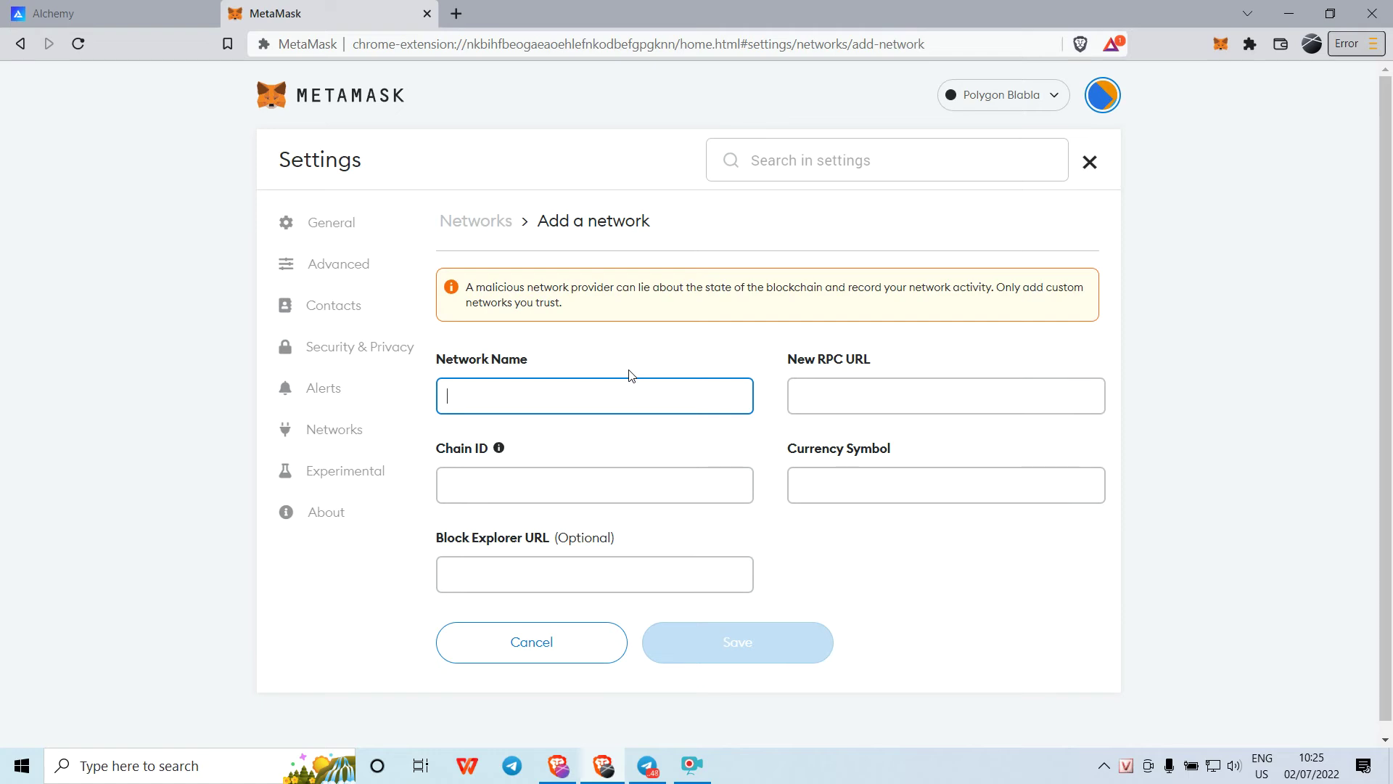
# - Name the new network "Alchemy Polygon" and paste the copied HTTPS endpoint with its API key as the New RPC URL
pyautogui.write('Alchemy Polygon')
pyautogui.click(887, 386)
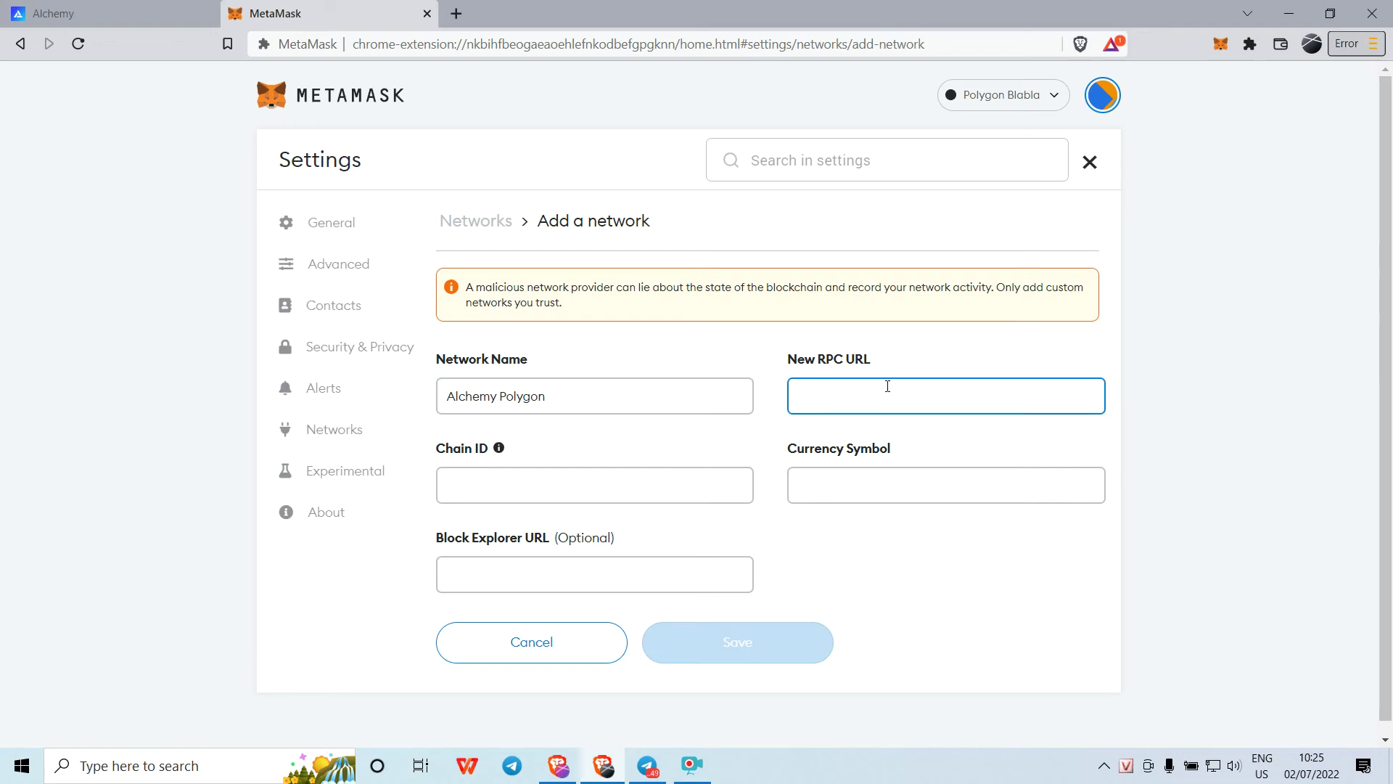
pyautogui.hotkey('ctrl', 'v')
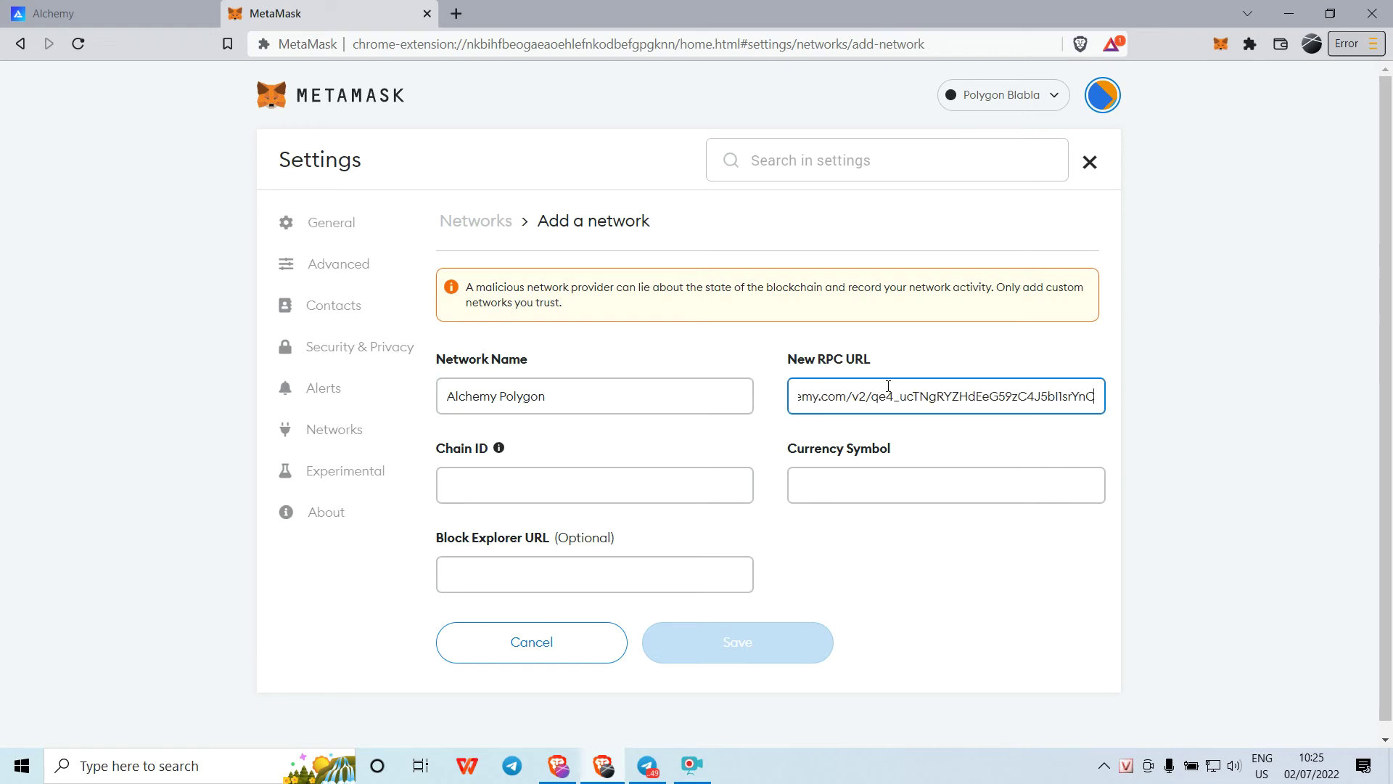
# - Set the new network's Chain ID to 137 and its currency symbol to MATIC
pyautogui.click(697, 488)
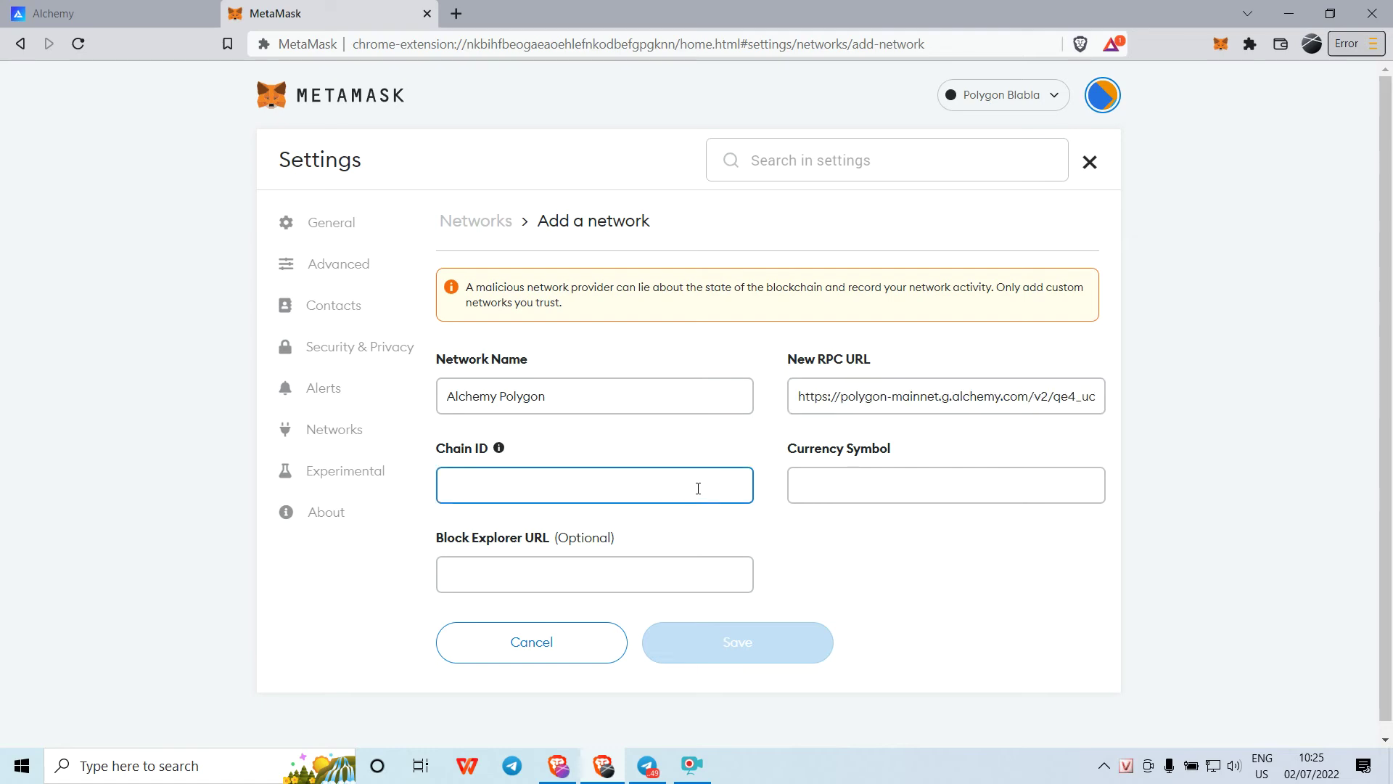
pyautogui.write('137')
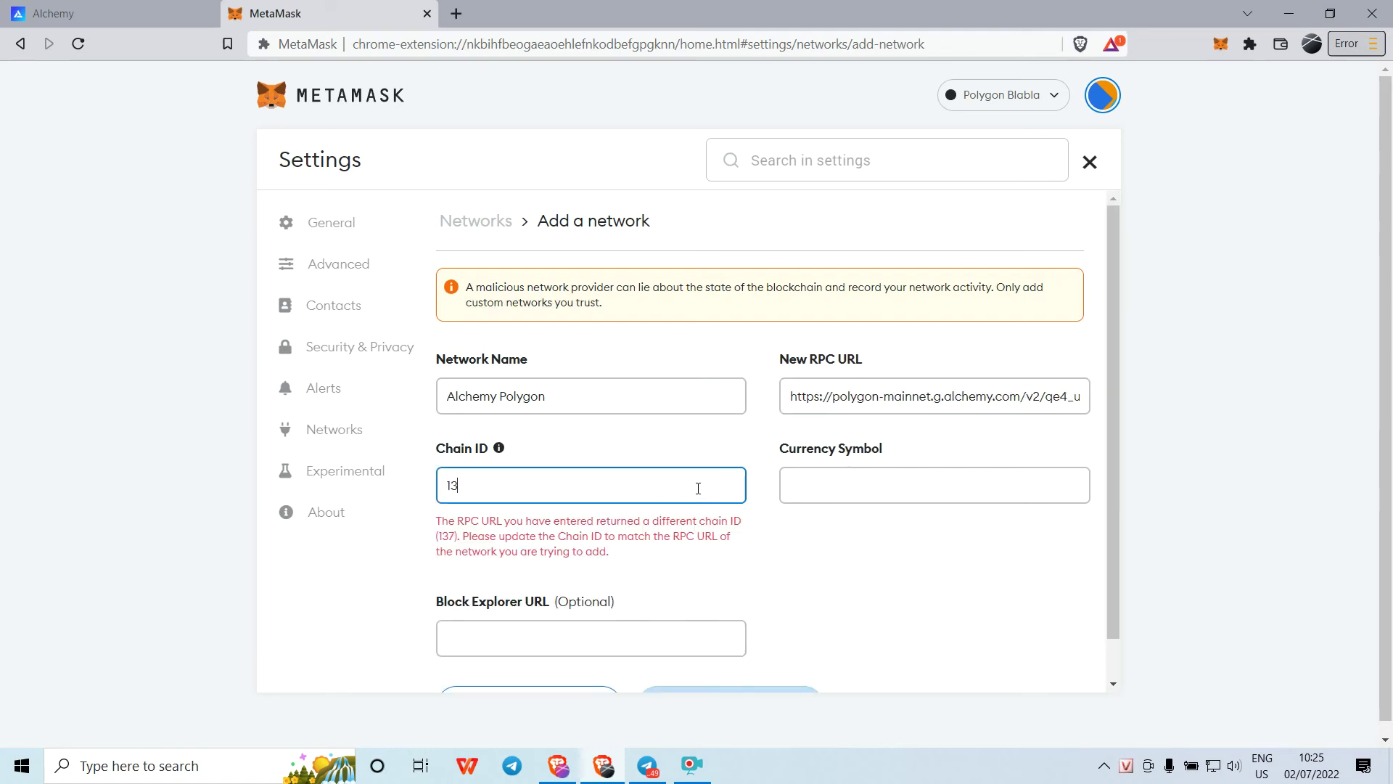
pyautogui.click(860, 483)
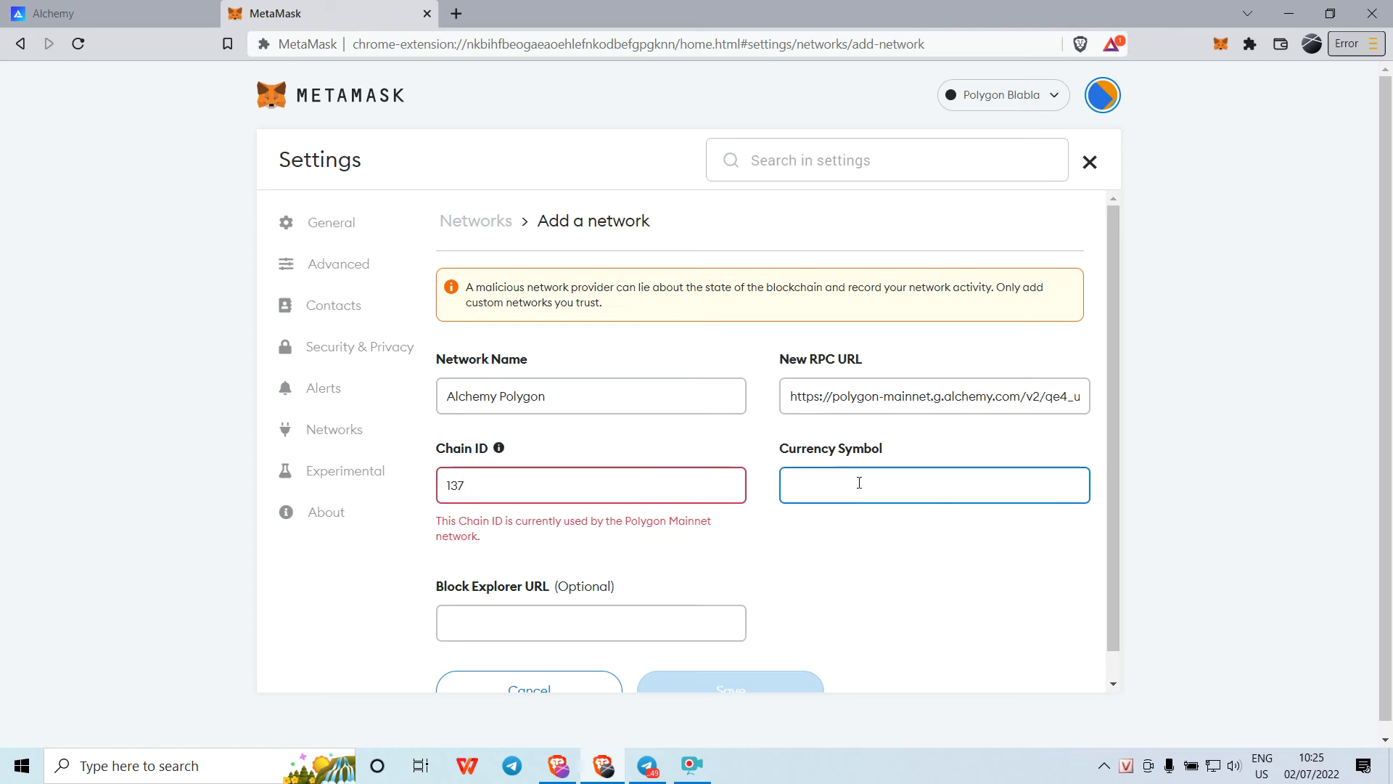
pyautogui.write('MATIC')
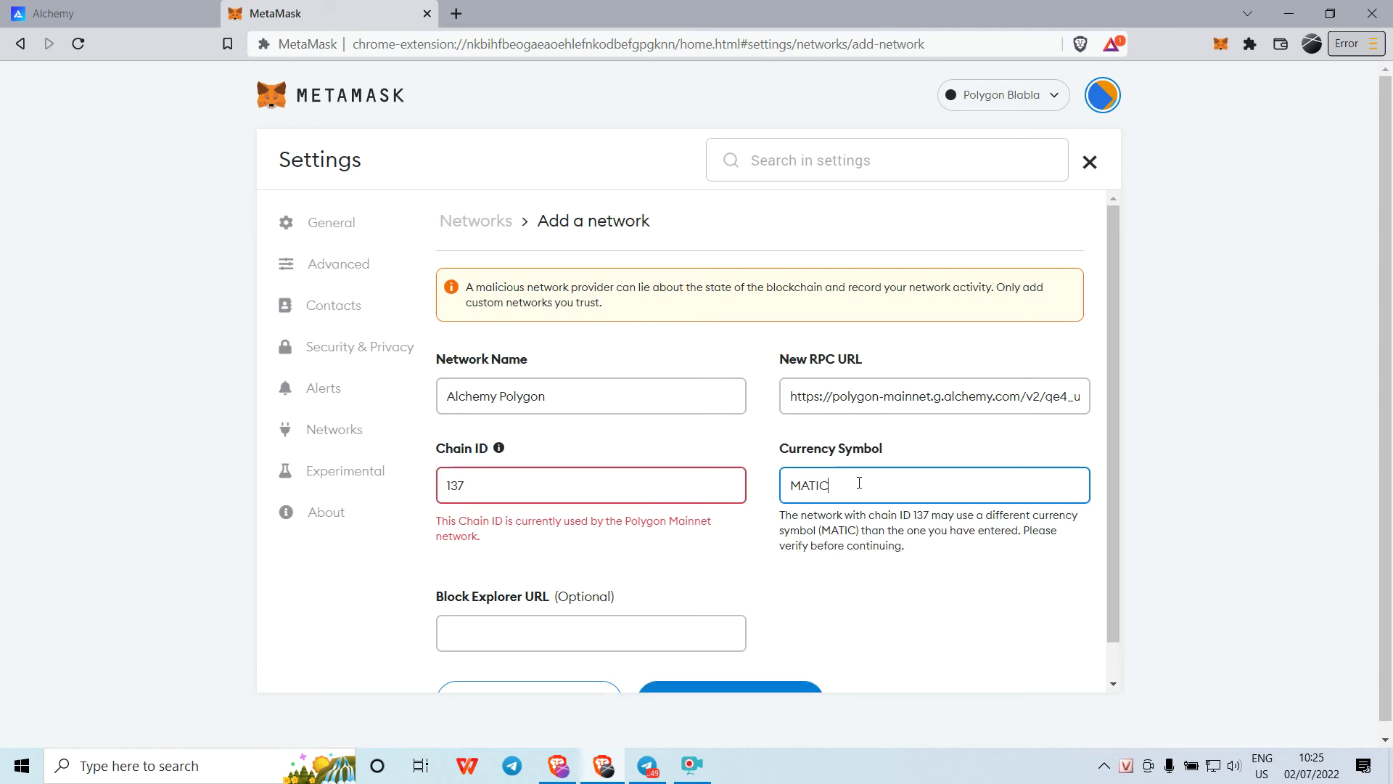
pyautogui.scroll(-1, 882, 516)
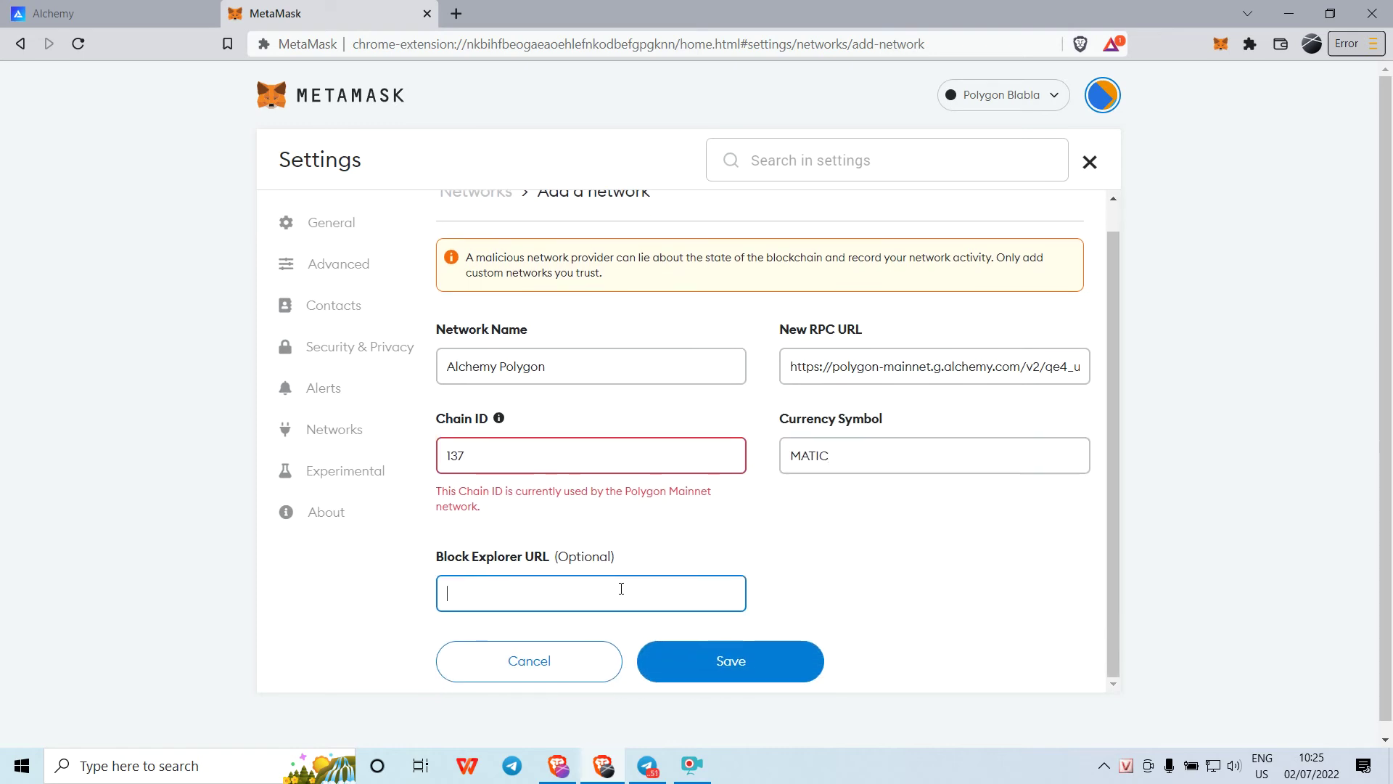
pyautogui.click(622, 589)
pyautogui.write('https')
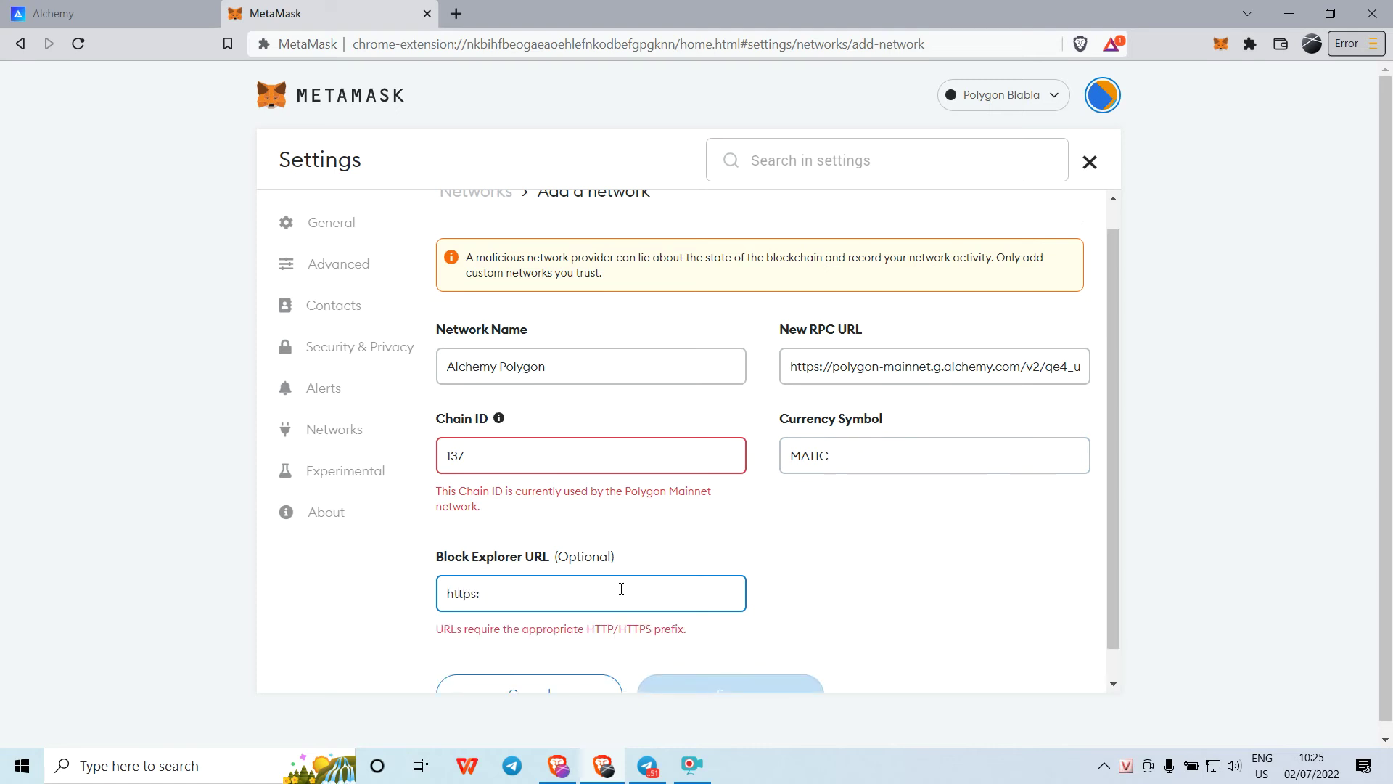
pyautogui.write('://po')
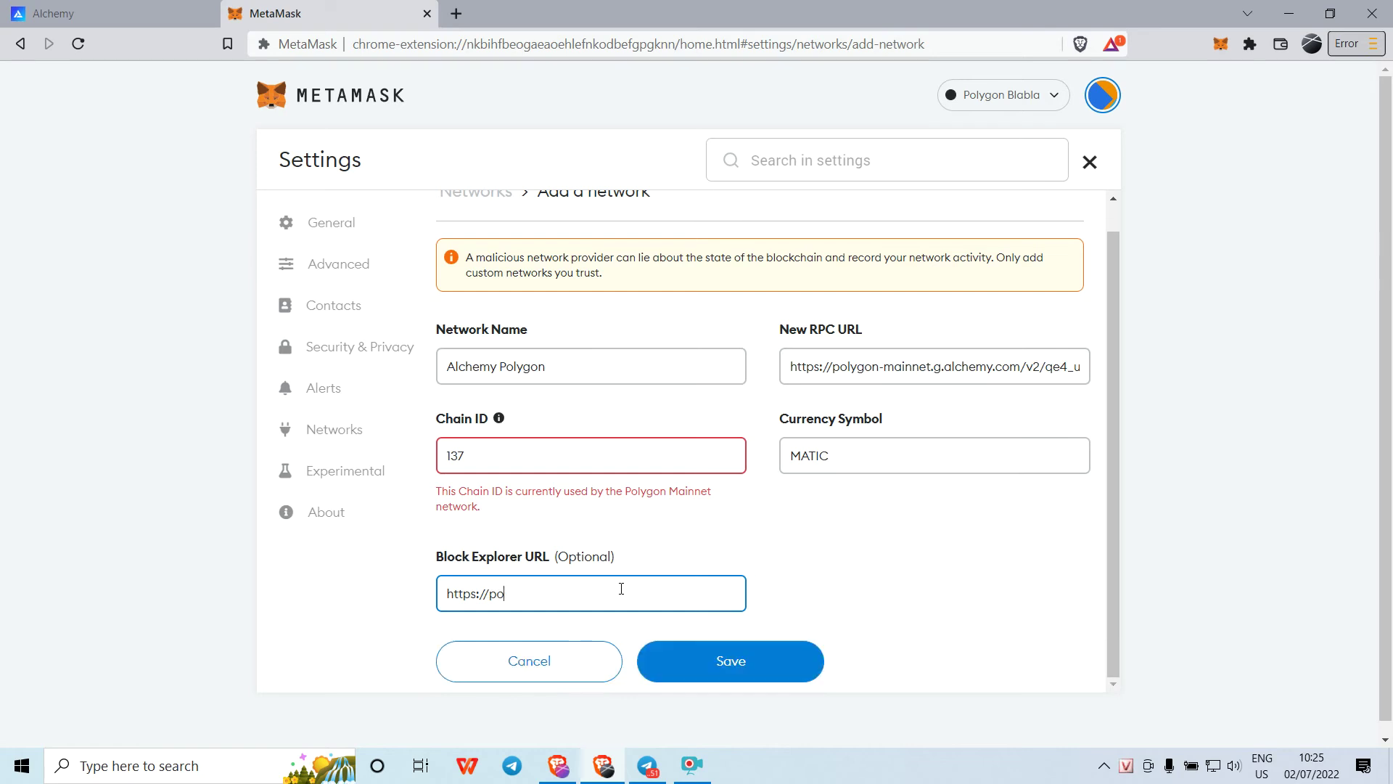
pyautogui.write('lygonscan.com')
pyautogui.click(804, 668)
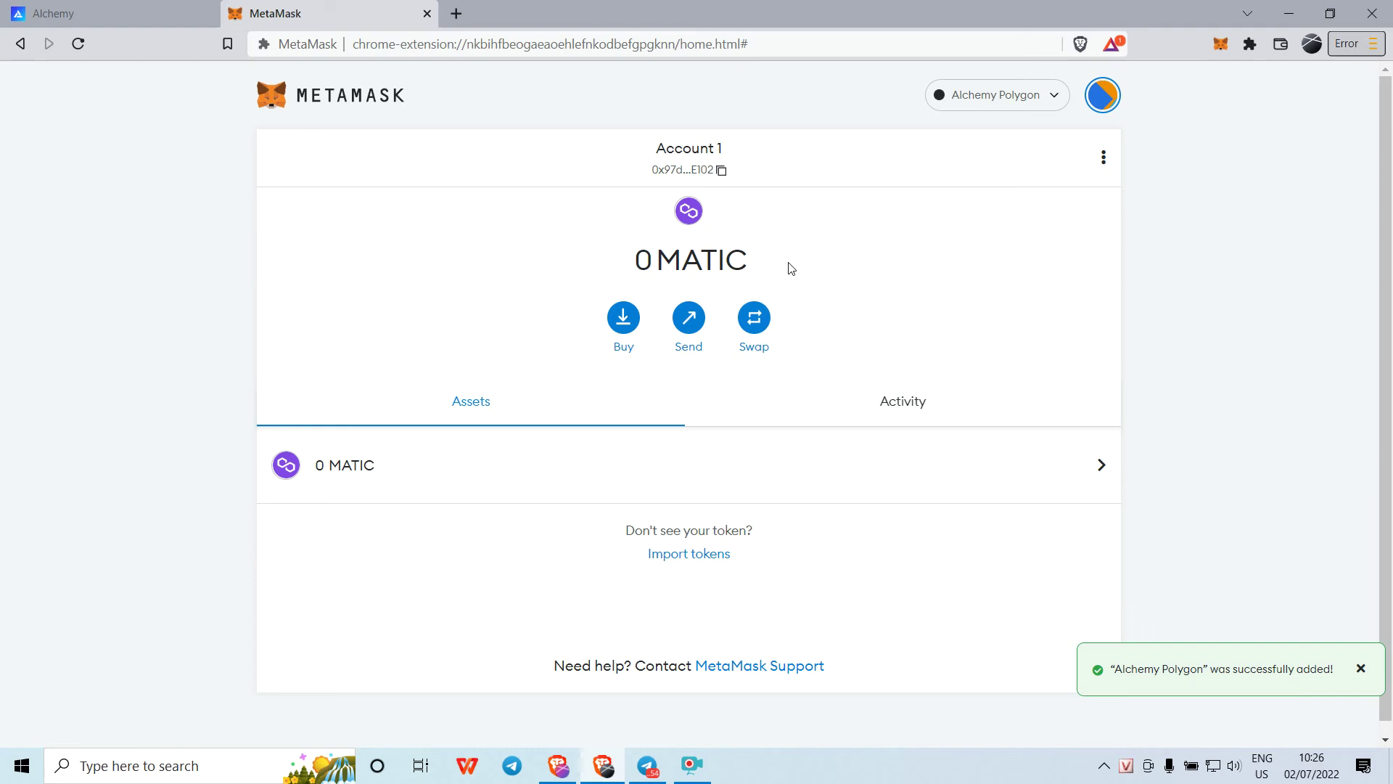
# - Switch to Alchemy and open the page for creating a new app
pyautogui.click(109, 13)
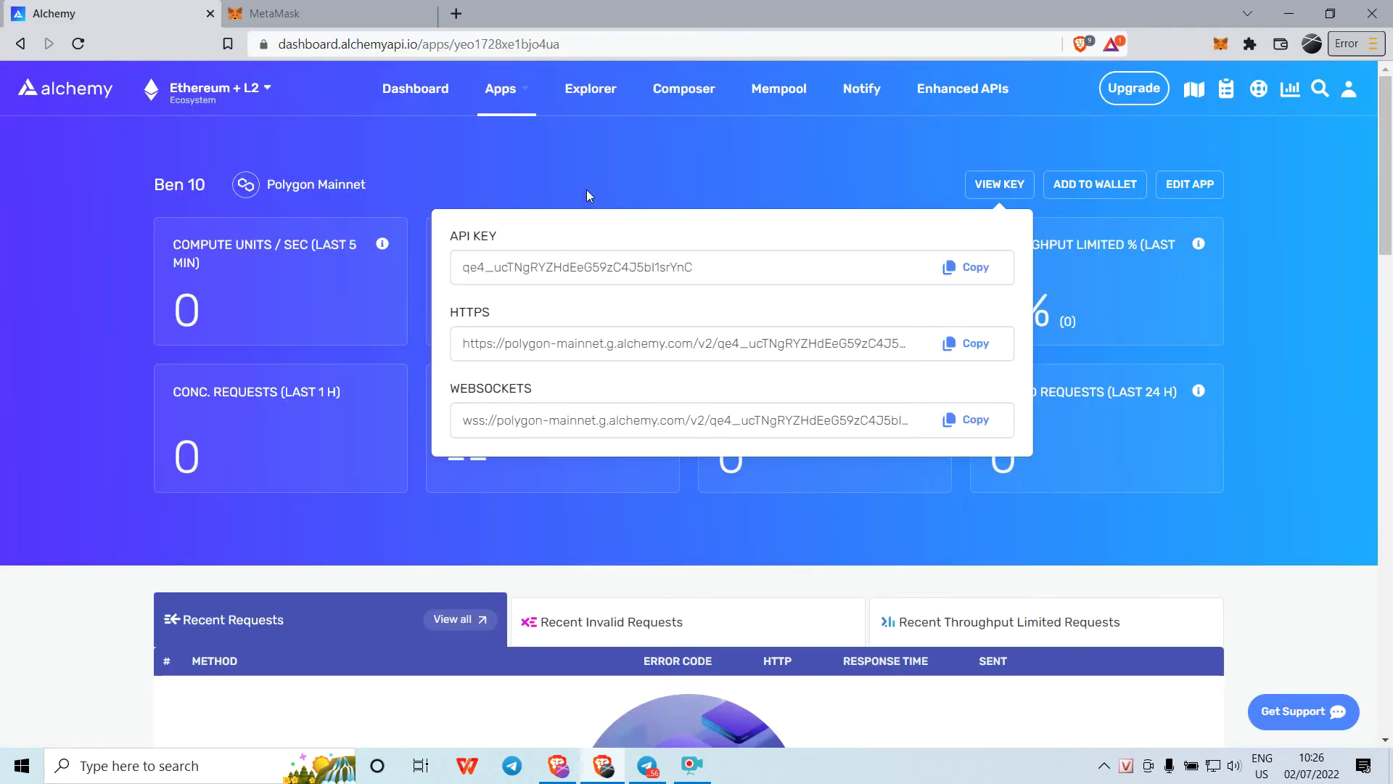
pyautogui.moveTo(518, 96)
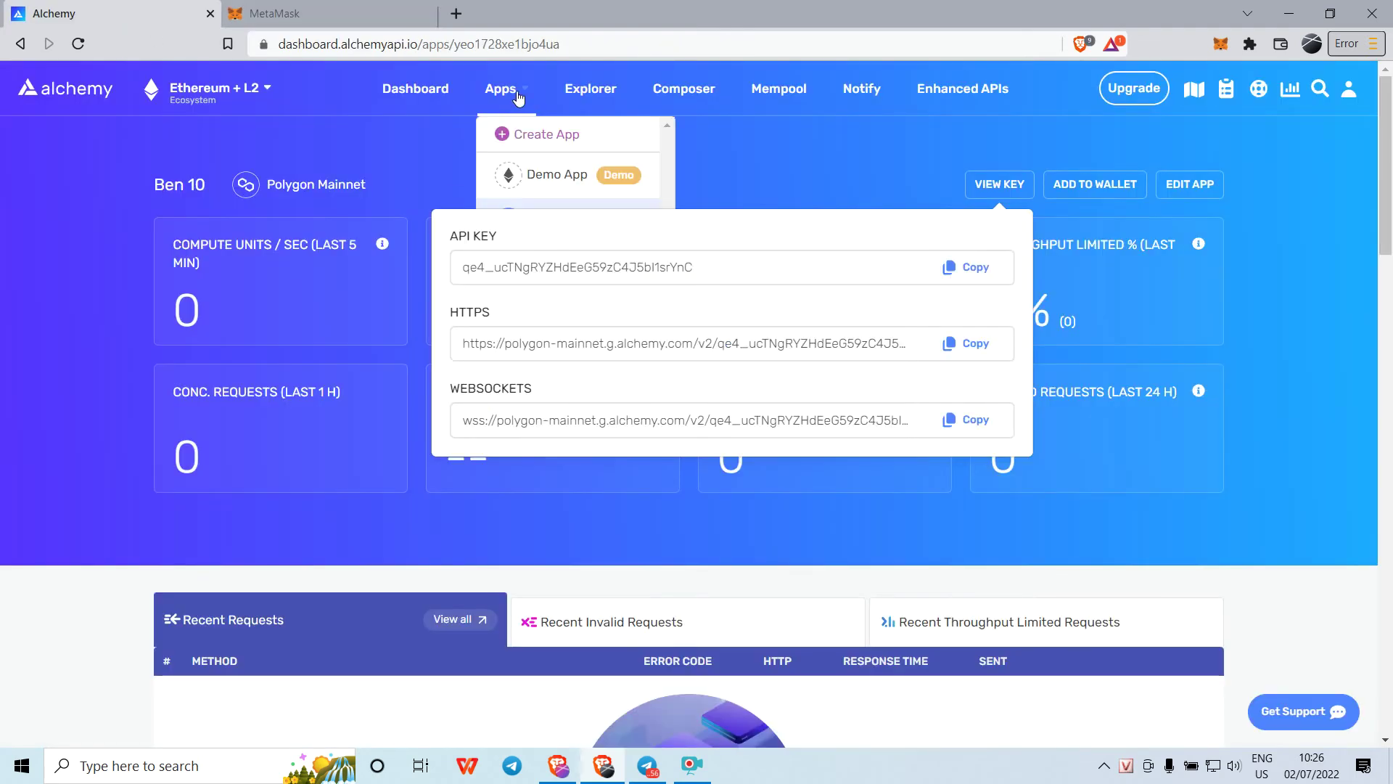
pyautogui.click(598, 143)
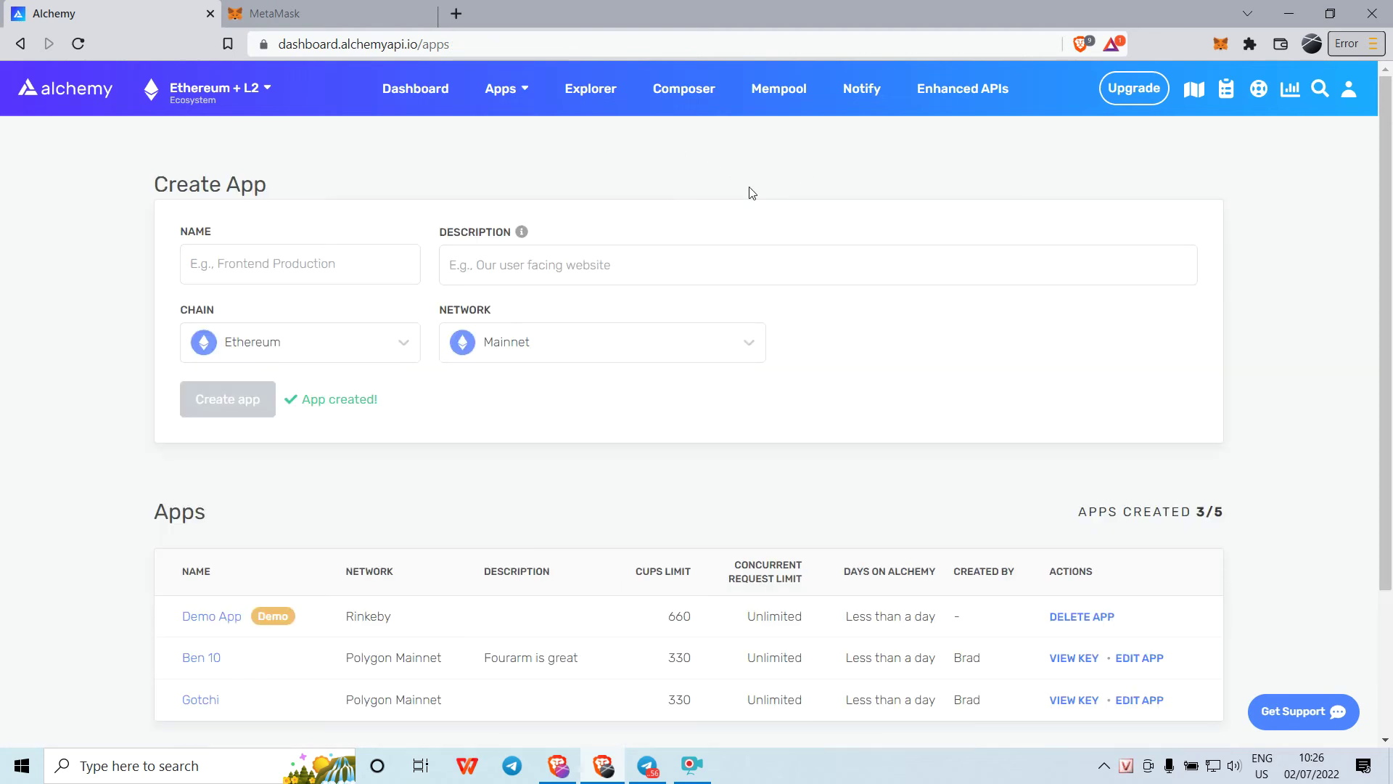
# - Examine the chains offered for a new app and the networks available for the Ethereum chain, leaving the selection unchanged
pyautogui.click(392, 344)
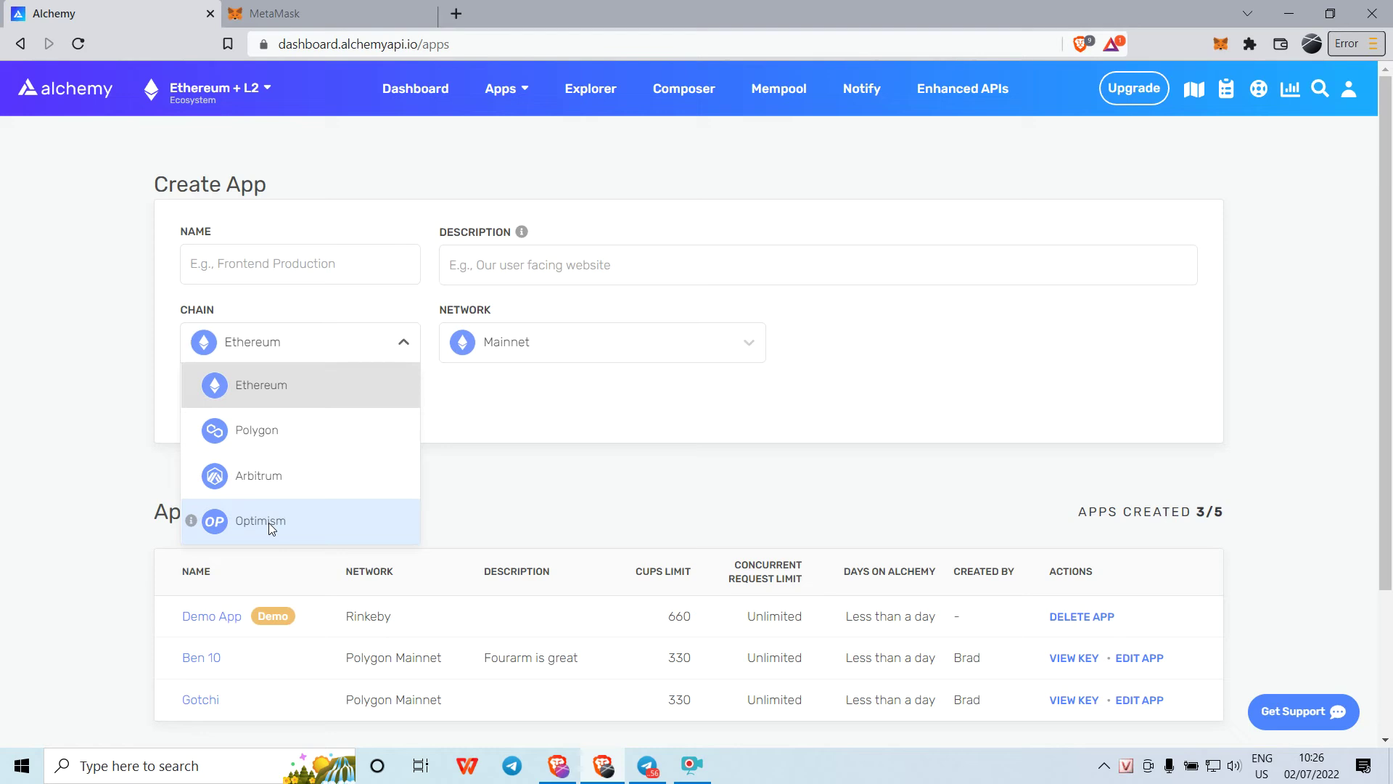
pyautogui.click(304, 359)
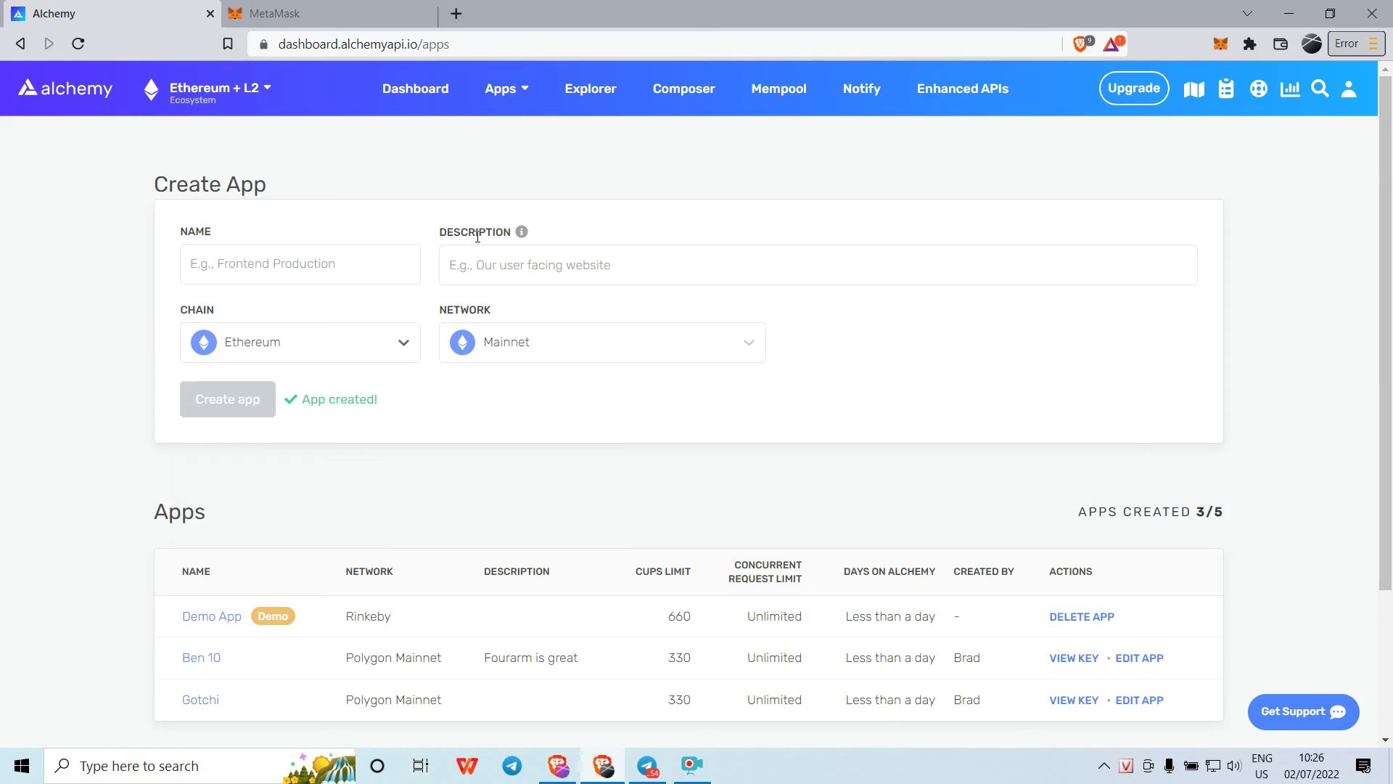
pyautogui.moveTo(522, 91)
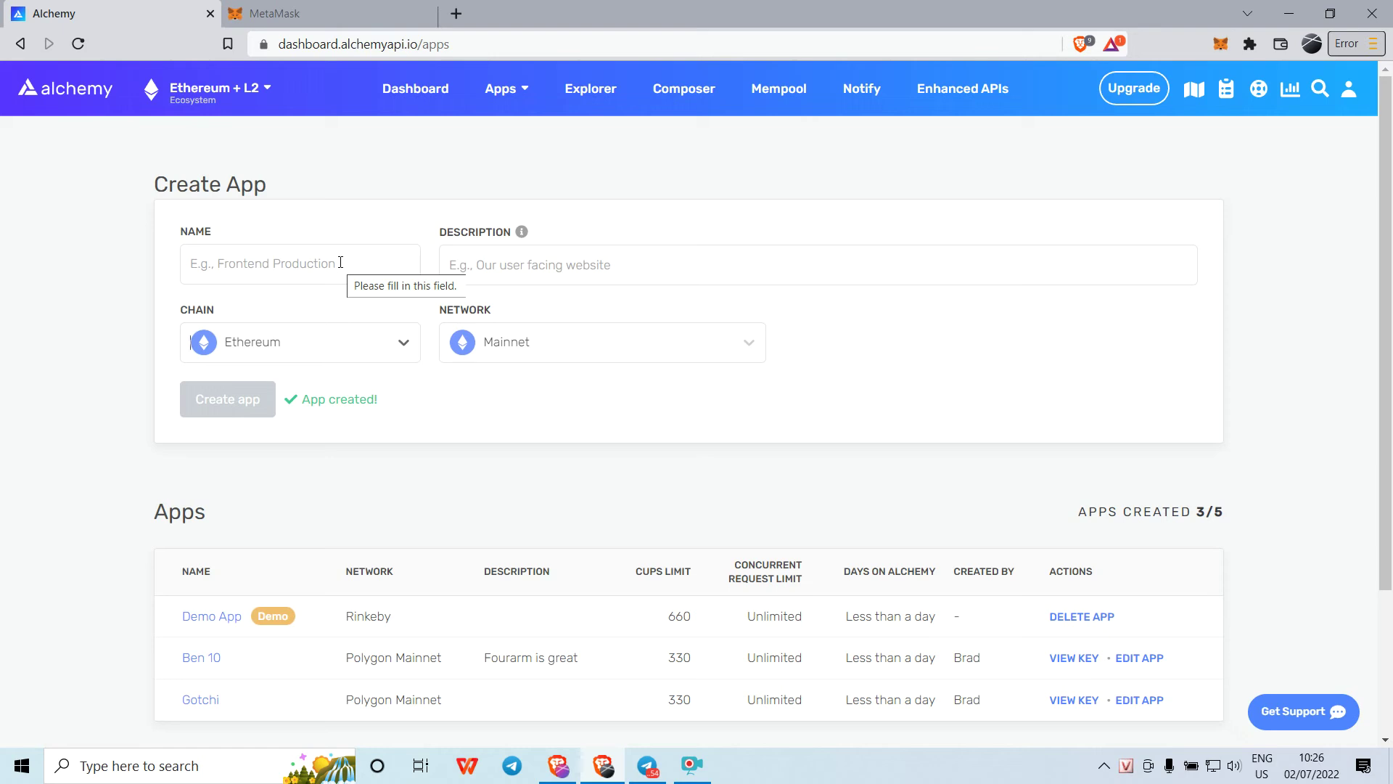
pyautogui.click(272, 337)
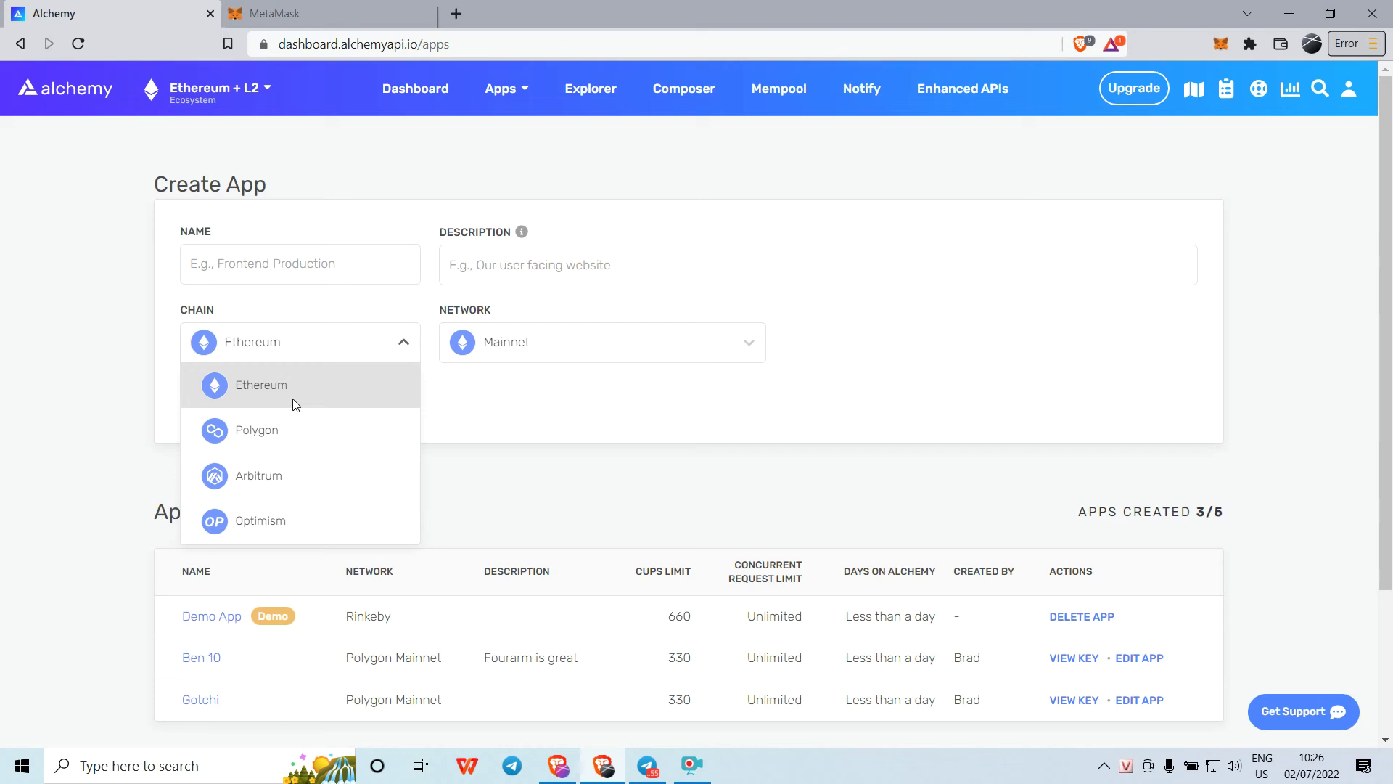
pyautogui.click(534, 350)
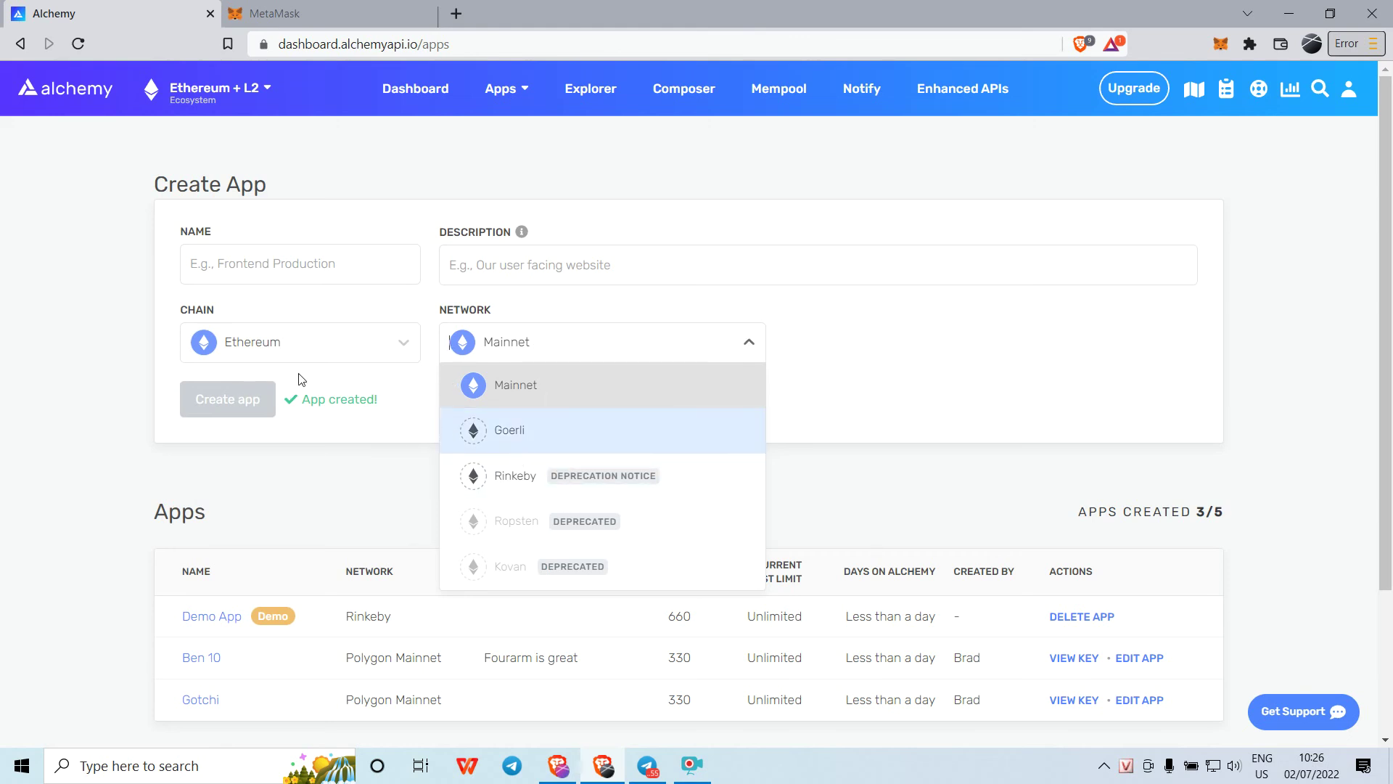
pyautogui.click(330, 355)
pyautogui.click(331, 354)
pyautogui.click(559, 348)
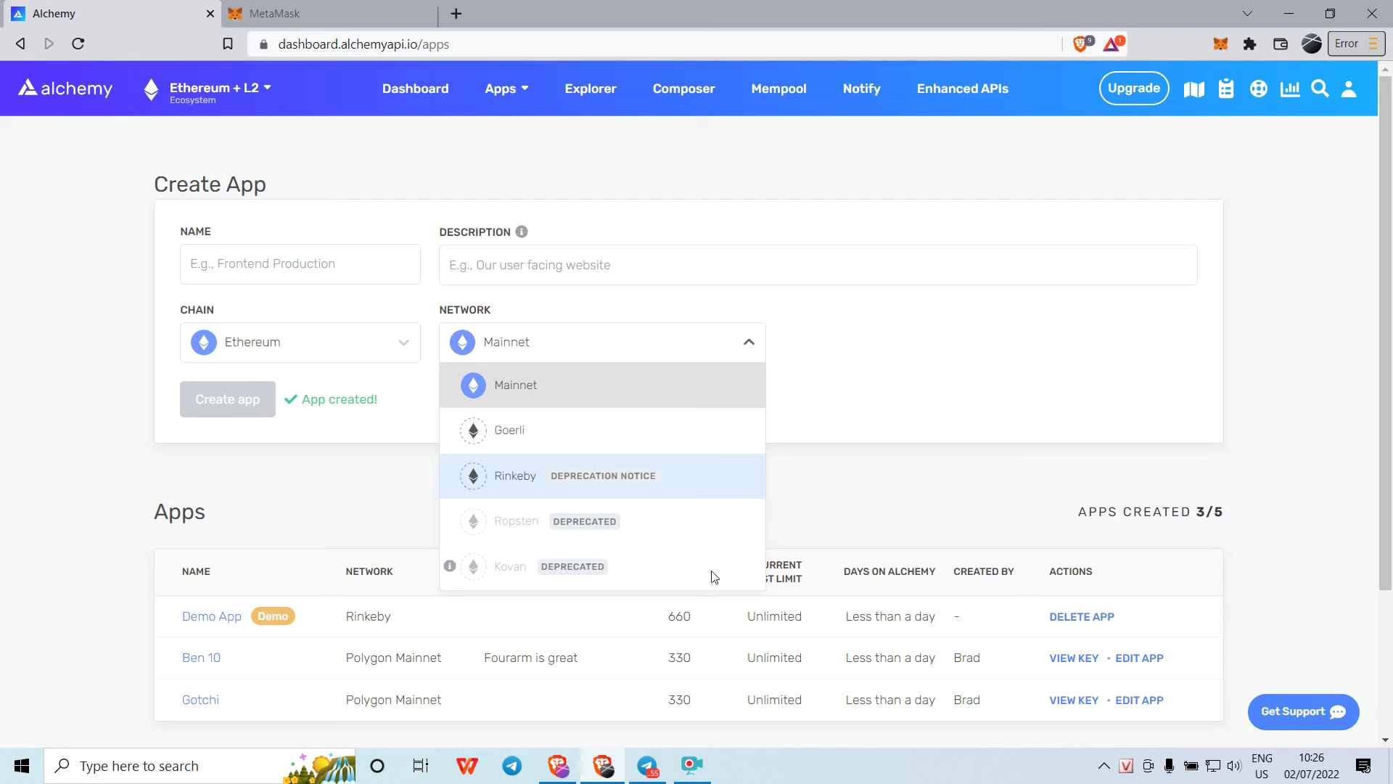
pyautogui.click(967, 467)
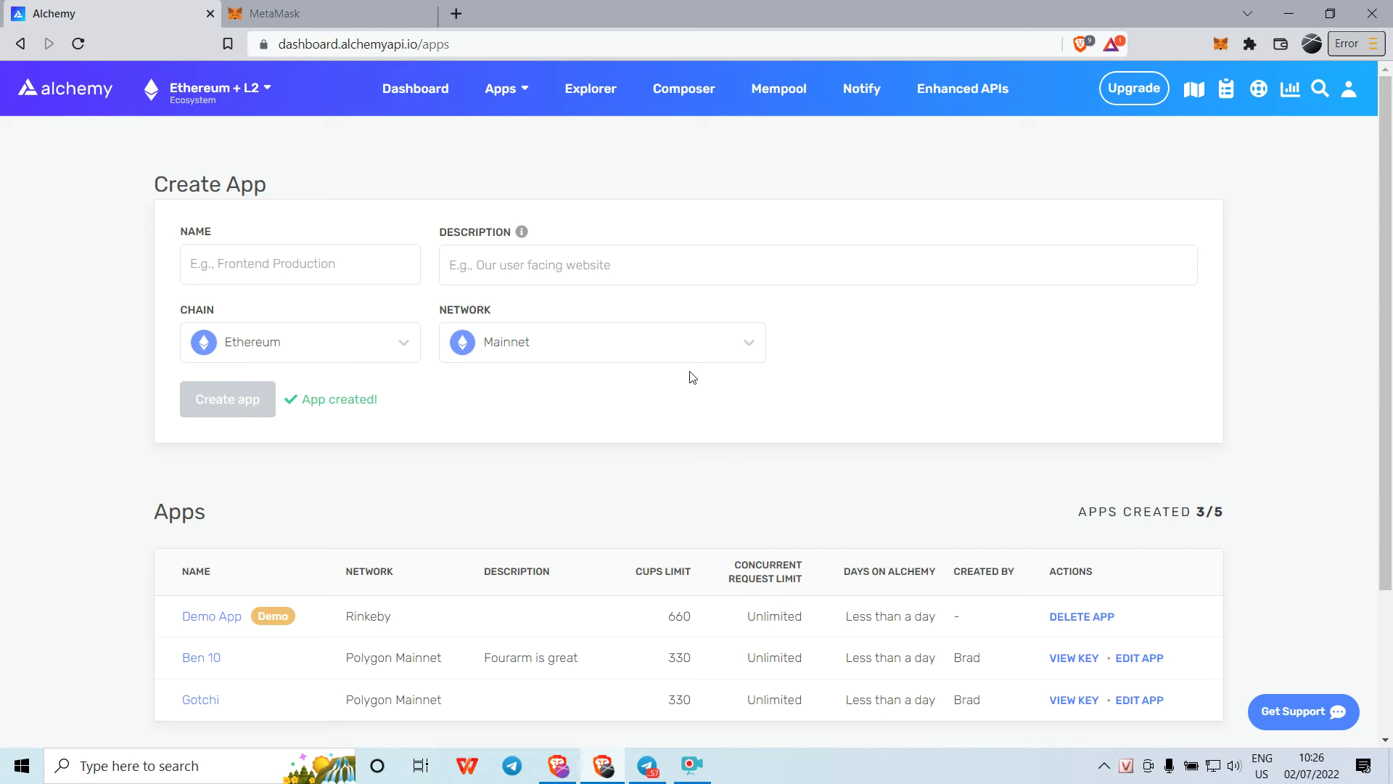
pyautogui.click(407, 11)
pyautogui.click(131, 10)
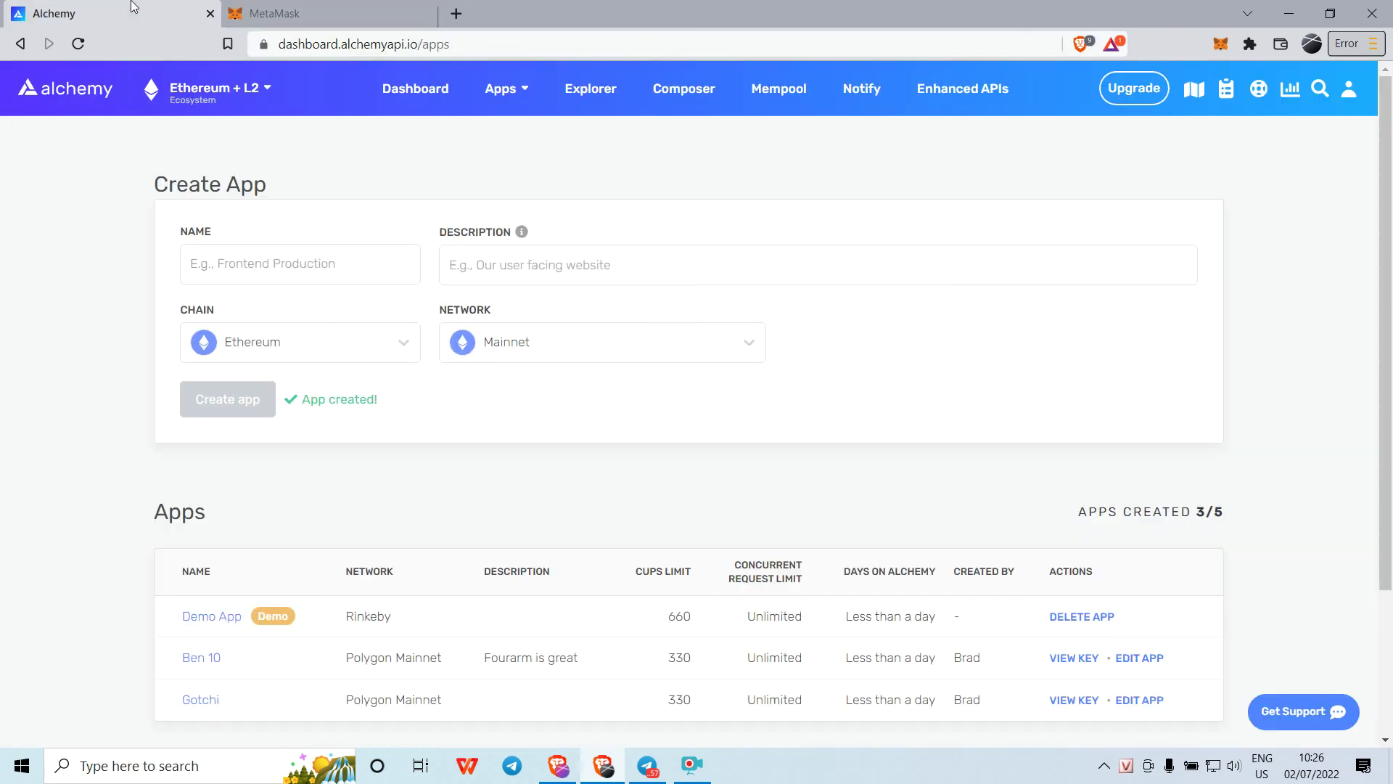